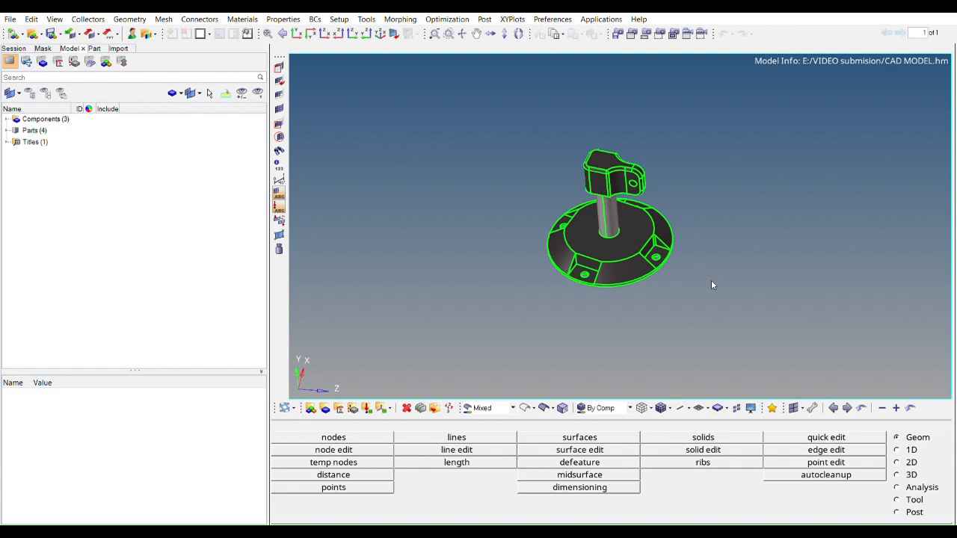
Examine the base, shaft and connector of the CAD model from several sides, ending close up on the connector's filleted edges
right_click_drag(695, 256, 829, 348, "ctrl")
scroll(829, 348, "down", 1, "ctrl")
left_click_drag(829, 347, 705, 343, "ctrl")
right_click_drag(742, 304, 662, 204, "ctrl")
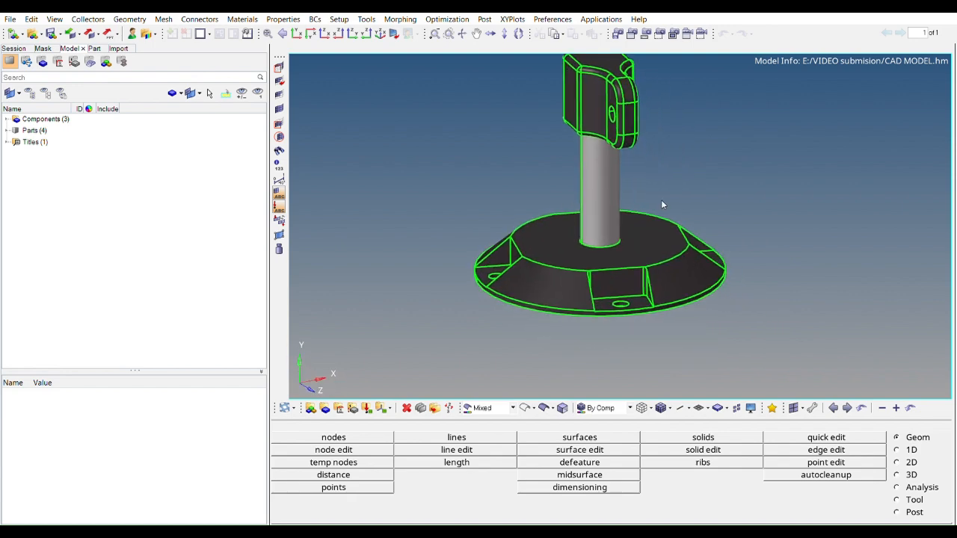
right_click_drag(613, 131, 612, 200, "ctrl")
left_click_drag(611, 200, 655, 174, "ctrl")
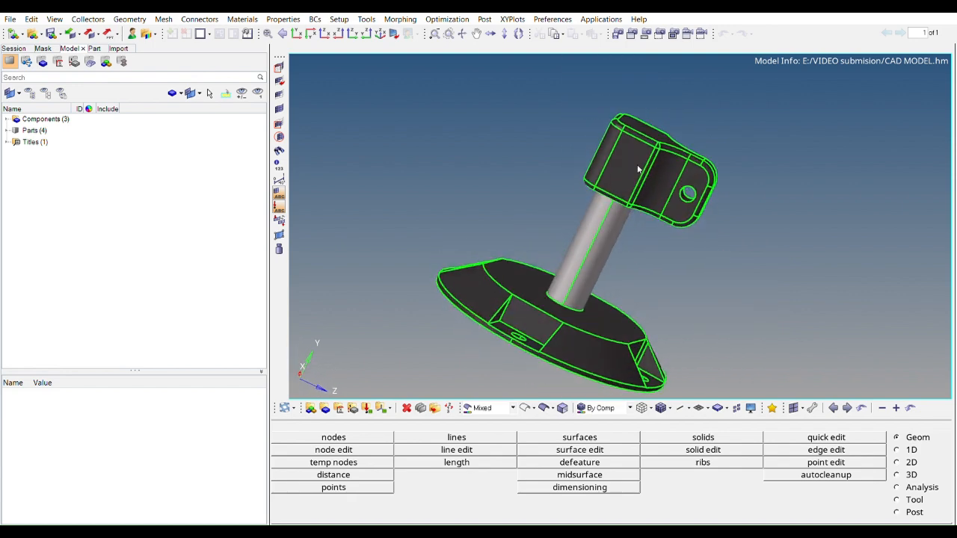
scroll(619, 134, "up", 2, "ctrl")
left_click_drag(601, 131, 647, 239, "ctrl")
scroll(621, 178, "up", 3, "ctrl")
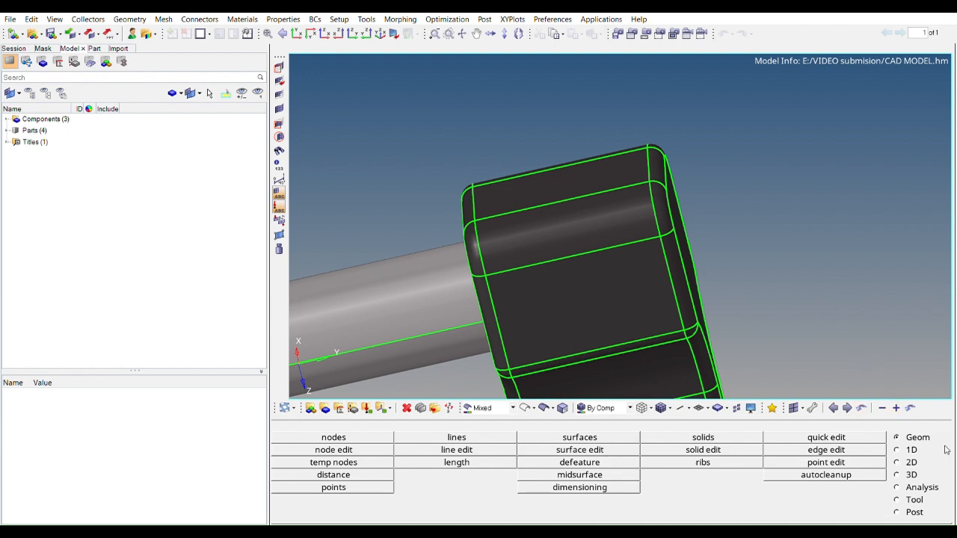
Defeature the connector by removing its two small end fillets and the long surface fillet between them, using a 5 to 15 radius range
left_click(617, 460)
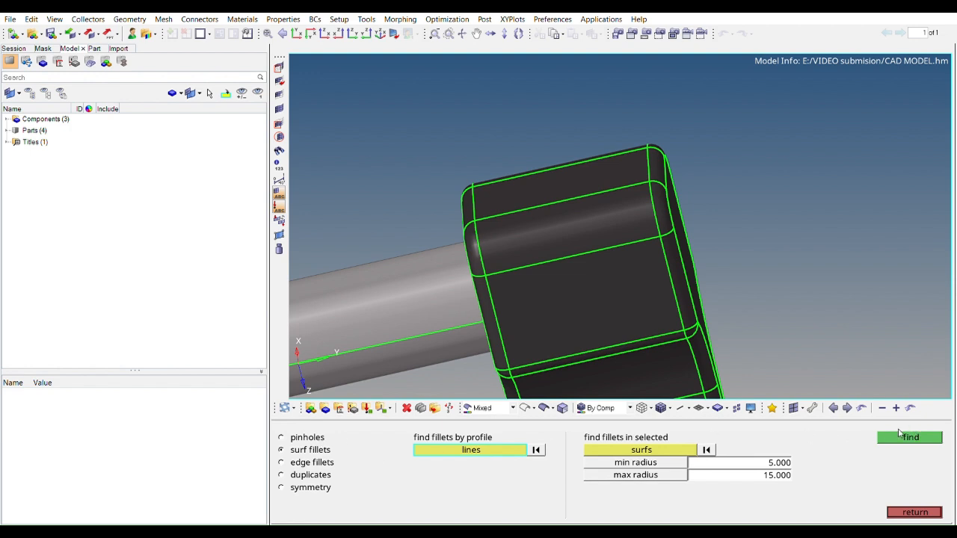
left_click(900, 436)
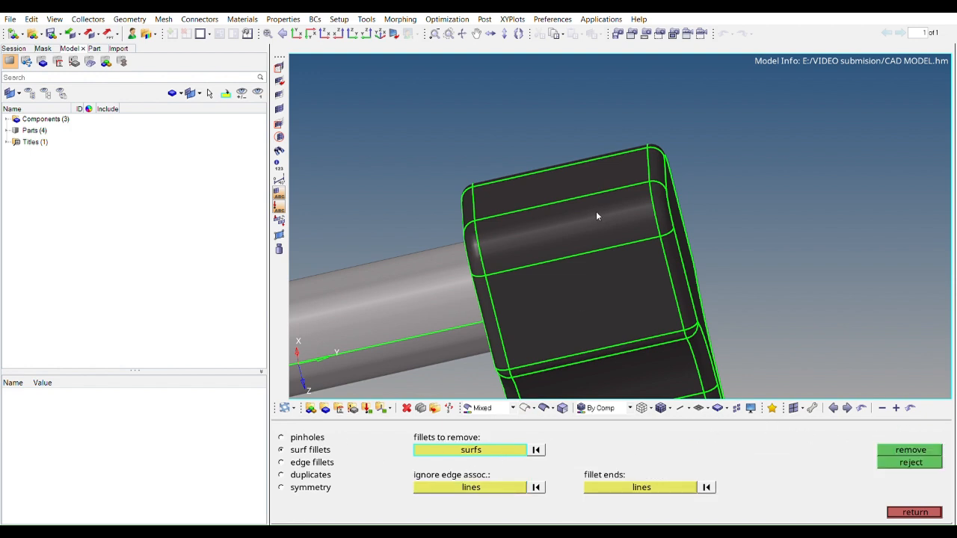
left_click(661, 205)
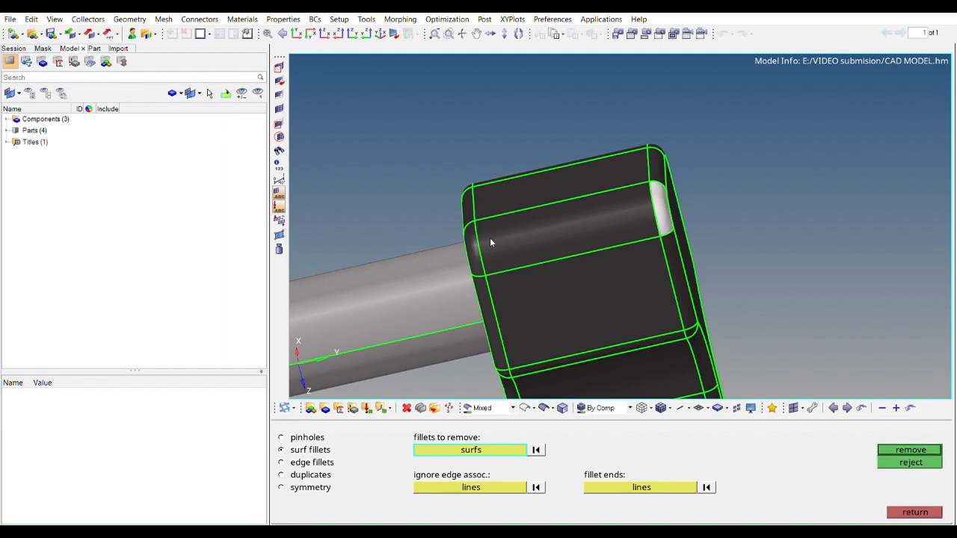
left_click(481, 255)
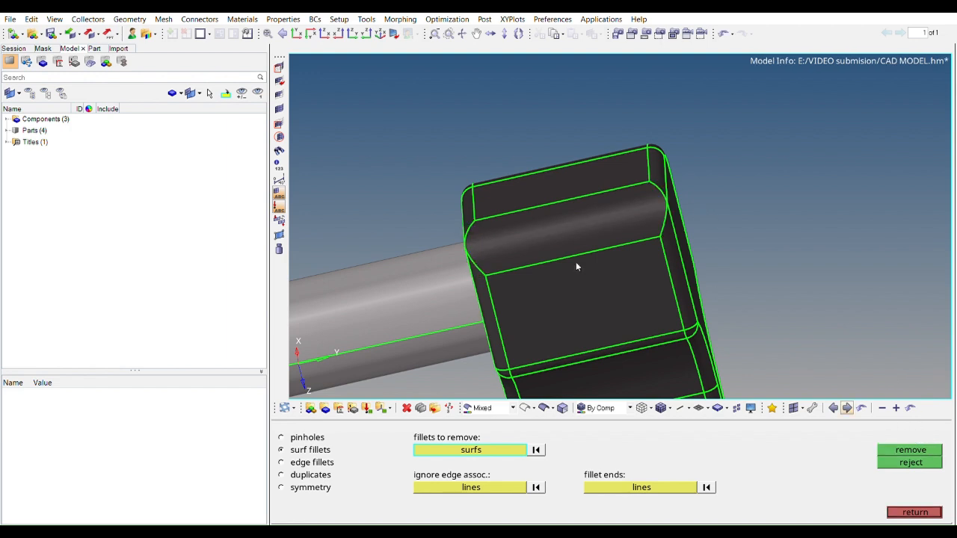
left_click(574, 232)
left_click(923, 446)
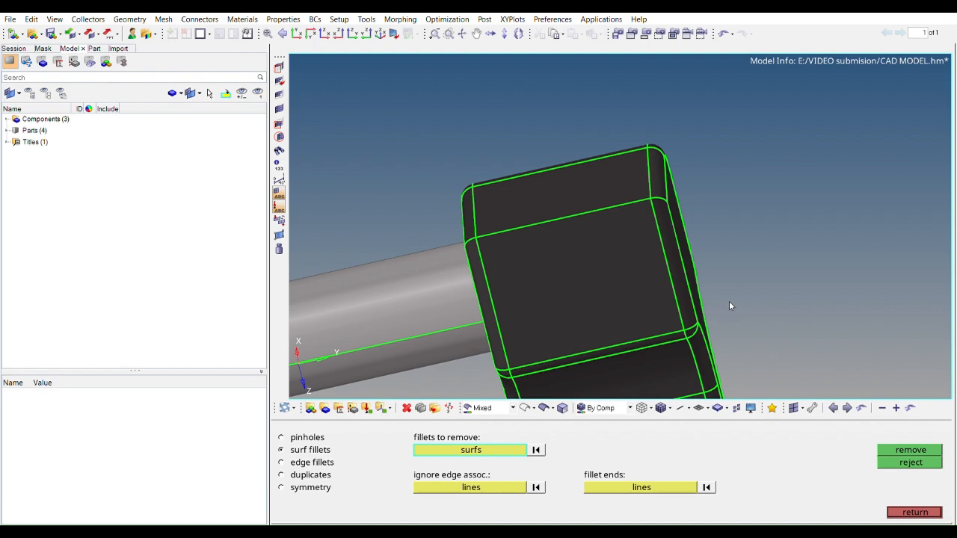
Add a washer split with an offset value of 2.5 around the bolt hole in the base's recessed pocket
scroll(724, 298, "down", 5, "ctrl")
right_click_drag(724, 296, 726, 193, "ctrl")
left_click_drag(726, 196, 596, 240, "ctrl")
scroll(612, 306, "up", 5, "ctrl")
scroll(597, 244, "up", 5, "ctrl")
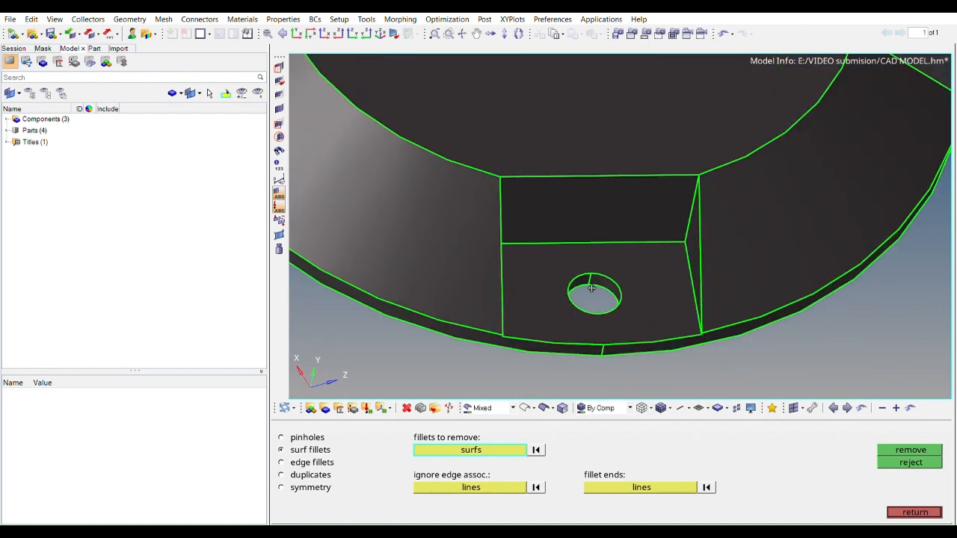
left_click(912, 510)
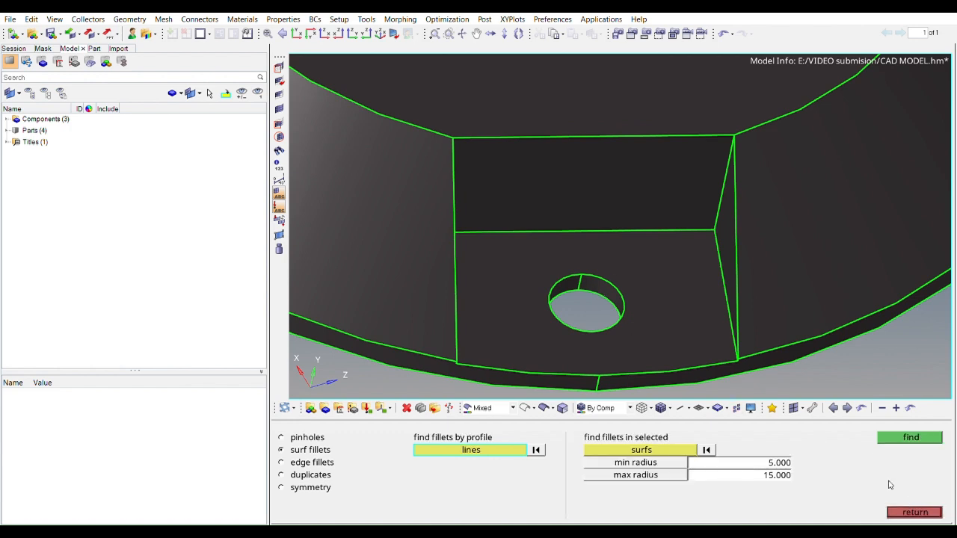
left_click(917, 512)
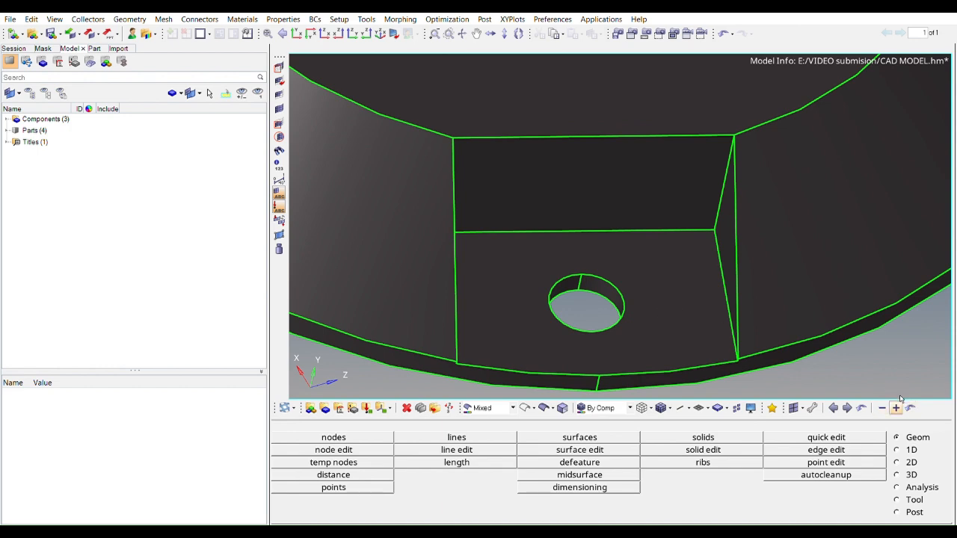
left_click(826, 437)
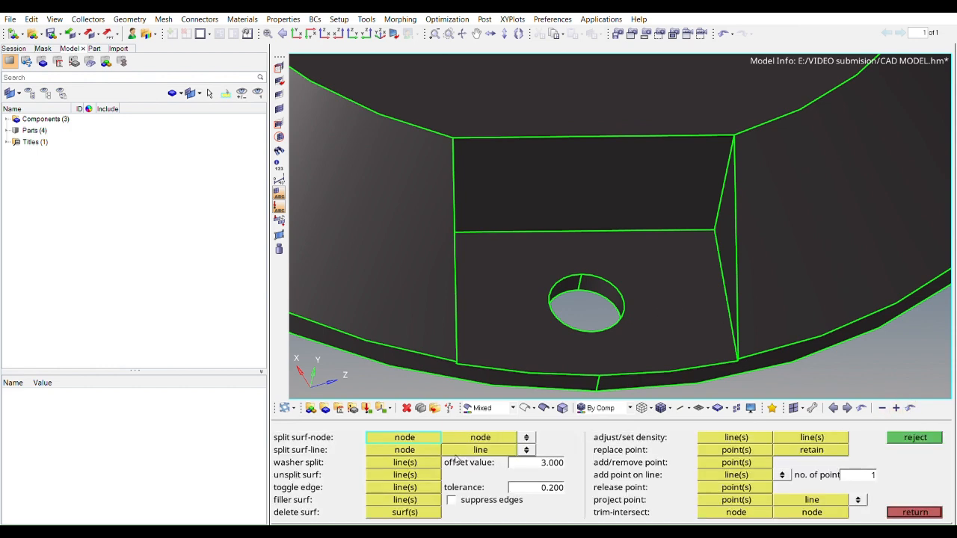
left_click(417, 461)
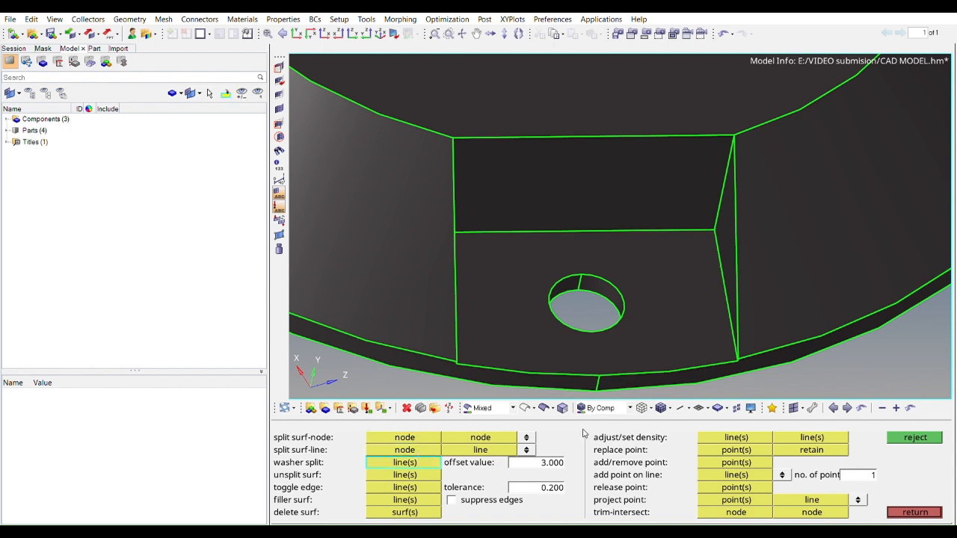
left_click(547, 458)
type("2.5")
key("Return")
left_click(589, 323)
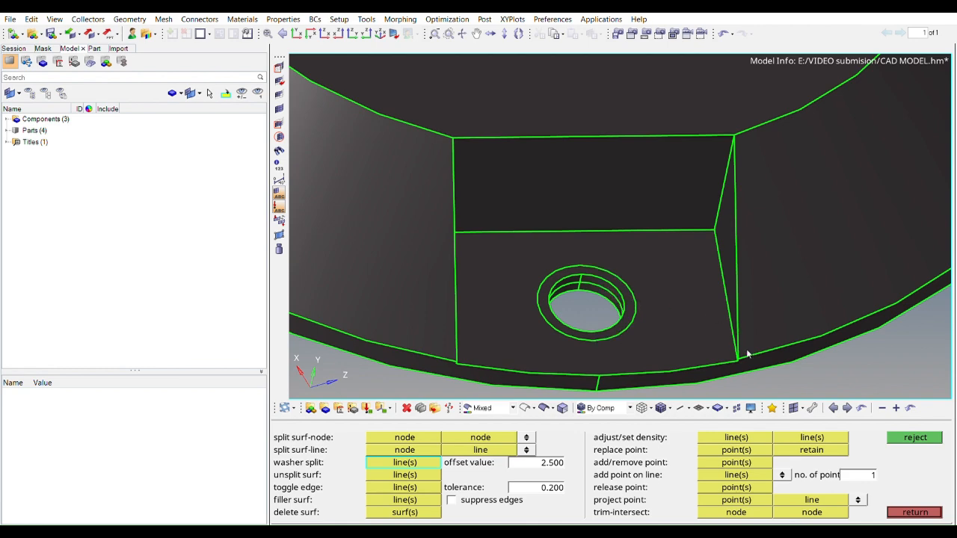
left_click(927, 511)
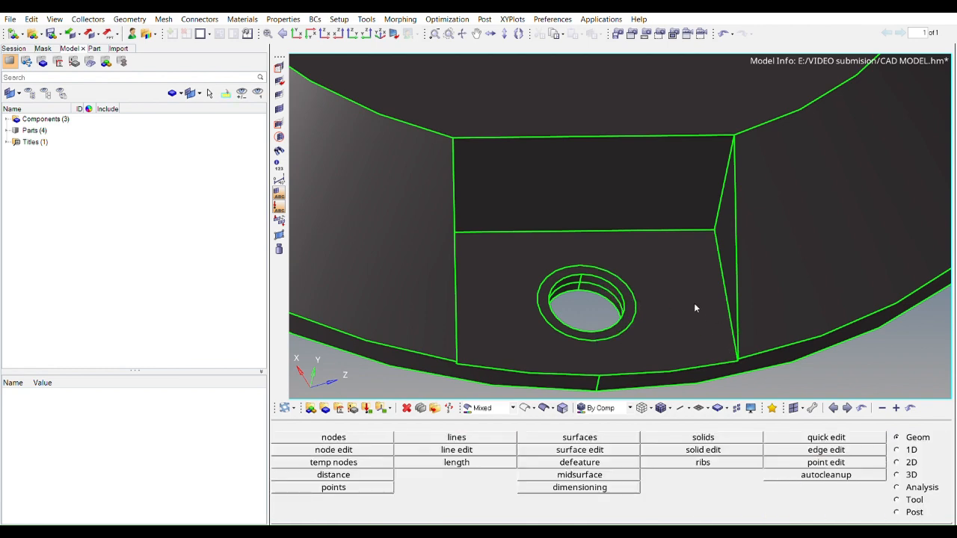
scroll(694, 303, "down", 5)
left_click_drag(697, 301, 649, 288, "ctrl")
scroll(615, 250, "up", 3, "ctrl")
scroll(649, 288, "down", 5)
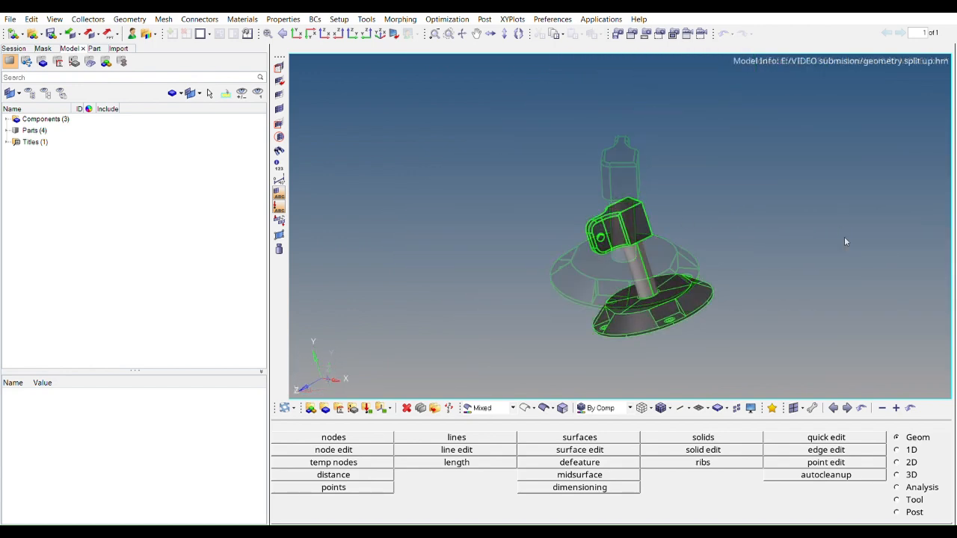
scroll(663, 244, "up", 5)
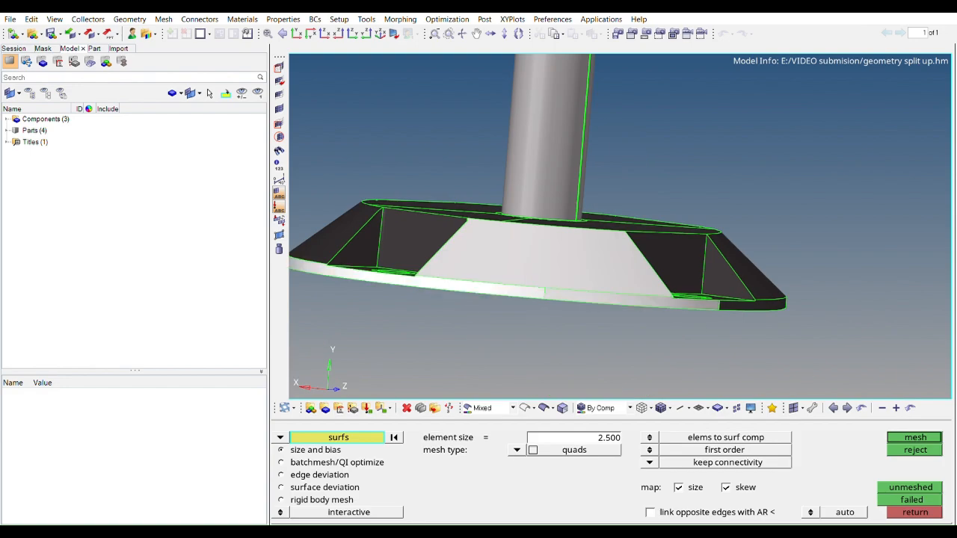
Mesh the base's outer sloped surface and the adjoining sector around the central bore with quads at an element size of 2.5
middle_click(559, 293)
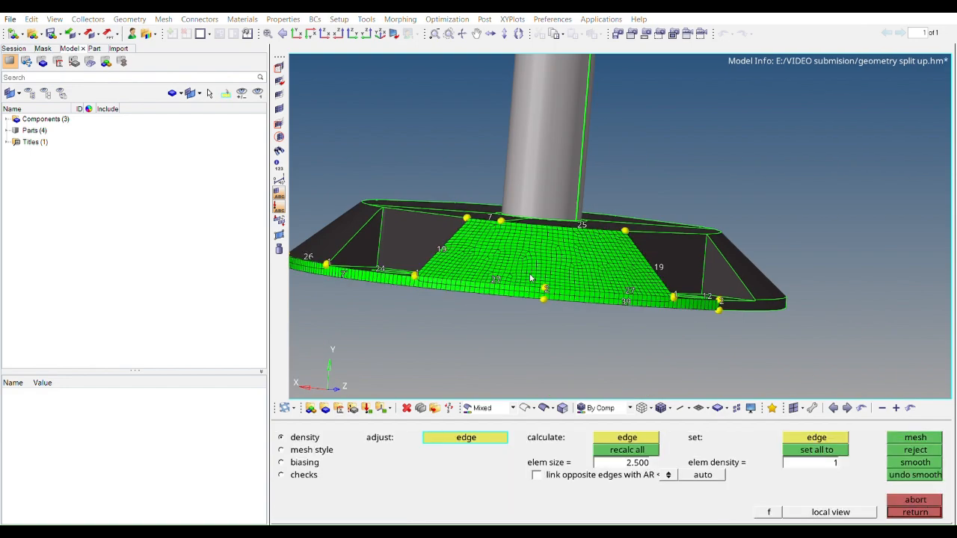
scroll(560, 295, "up", 2)
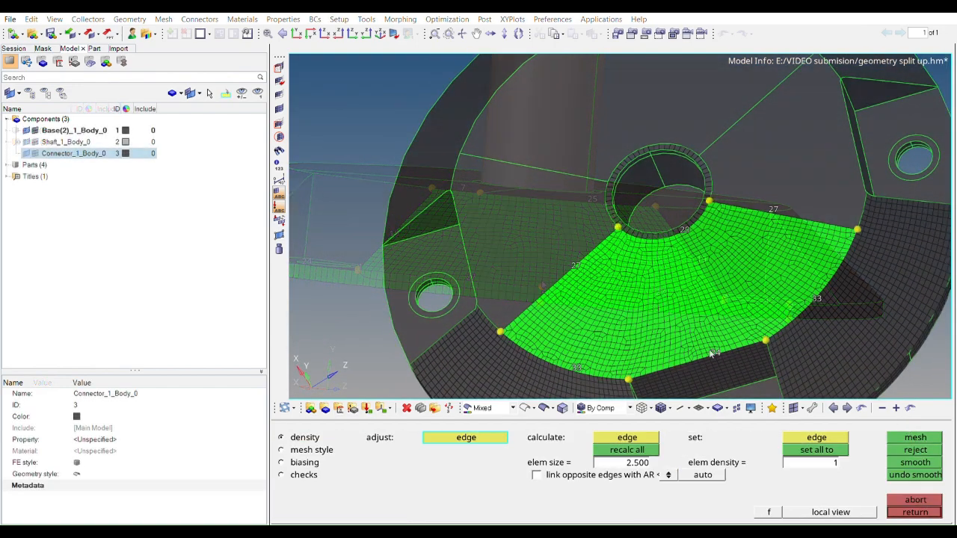
left_click(575, 267)
left_click(916, 435)
left_click(282, 450)
left_click(536, 500)
left_click(526, 456)
left_click(915, 437)
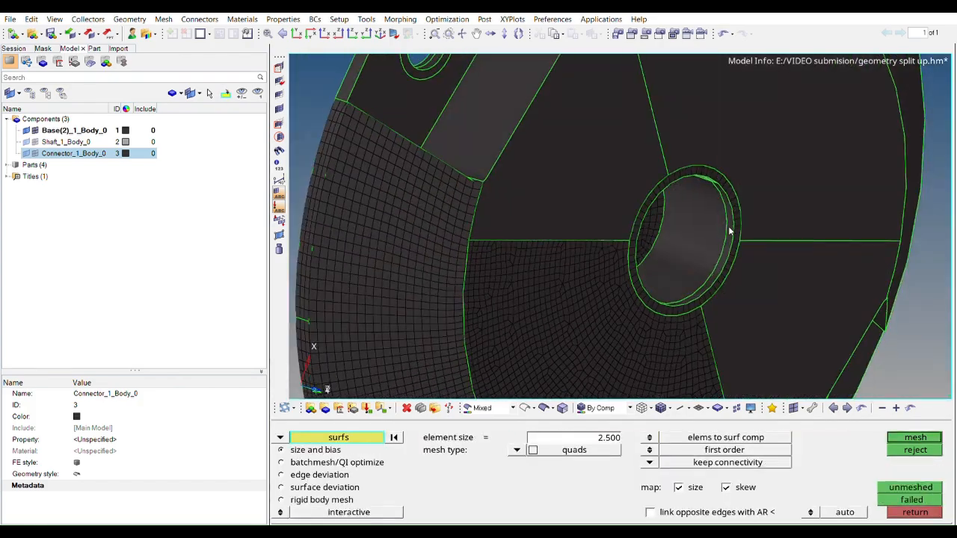
Mesh the cylindrical walls of the base's central bore, matching the rim edge densities to 30 elements
left_click(736, 284)
middle_click(737, 284)
scroll(733, 297, "up", 5)
left_click_drag(732, 297, 604, 182, "ctrl")
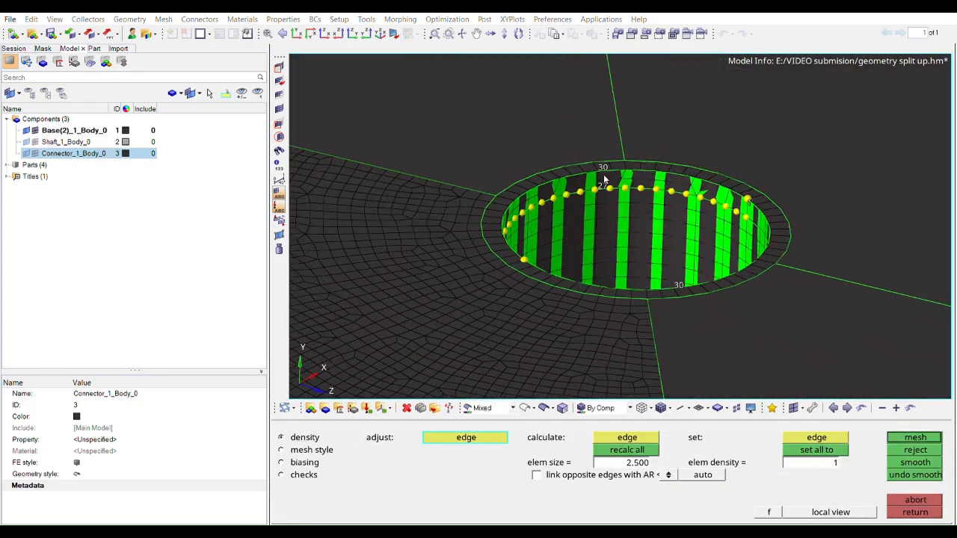
left_click_drag(706, 199, 809, 316, "ctrl")
left_click_drag(725, 266, 567, 232, "ctrl")
left_click_drag(598, 262, 545, 189, "ctrl")
scroll(545, 189, "down", 3)
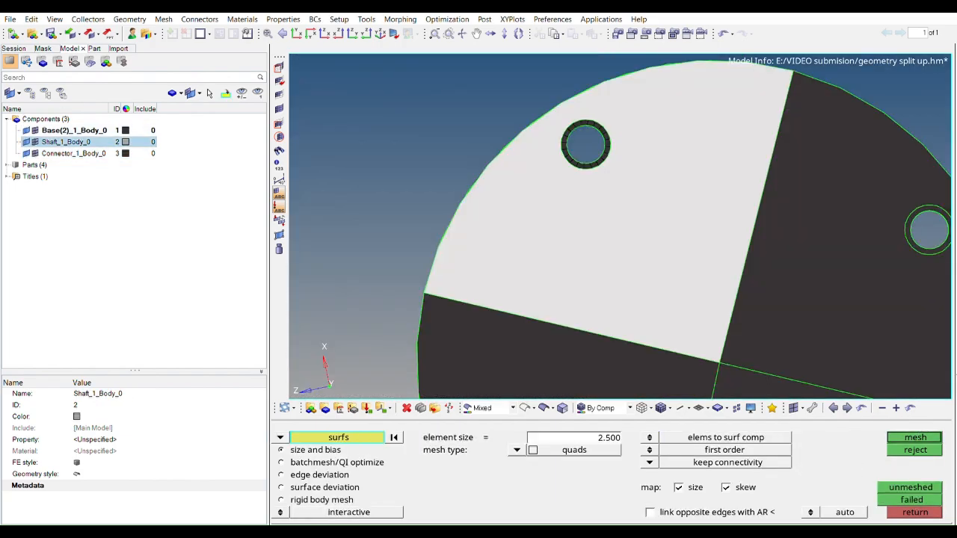
Hide the base's geometry and mesh one quarter sector of its underside, including the bolt hole, at element size 2.5
left_click(635, 195)
middle_click(635, 196)
right_click_drag(635, 196, 627, 185, "ctrl")
right_click(596, 315)
middle_click(621, 273)
scroll(630, 303, "up", 5, "ctrl")
scroll(630, 302, "down", 6, "ctrl")
left_click_drag(630, 303, 591, 282, "ctrl")
left_click(26, 130)
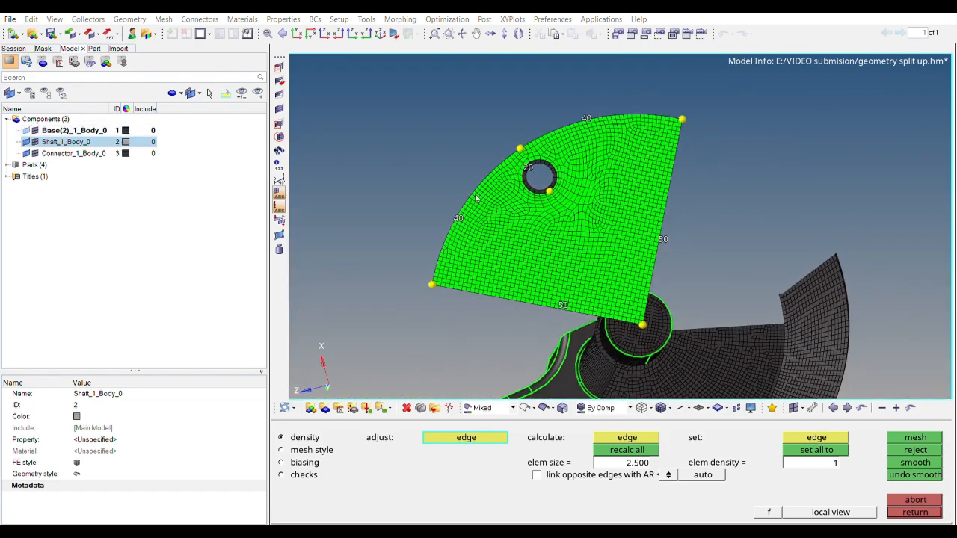
Redisplay the base's geometry and remesh the underside quarter sector with the chosen mesh style
left_click(26, 130)
left_click(303, 475)
left_click(308, 449)
left_click(305, 437)
left_click(308, 450)
left_click(807, 438)
left_click(921, 435)
left_click_drag(472, 317, 464, 295, "ctrl")
Raise the element density on the quarter sector's outer arc edges, remesh it and accept the mesh
left_click(306, 437)
mouse_move(527, 232)
left_mouse_down("ctrl")
mouse_move(547, 182)
mouse_move(523, 224)
left_mouse_up("ctrl")
left_click_drag(451, 231, 447, 223)
left_click_drag(581, 136, 582, 123)
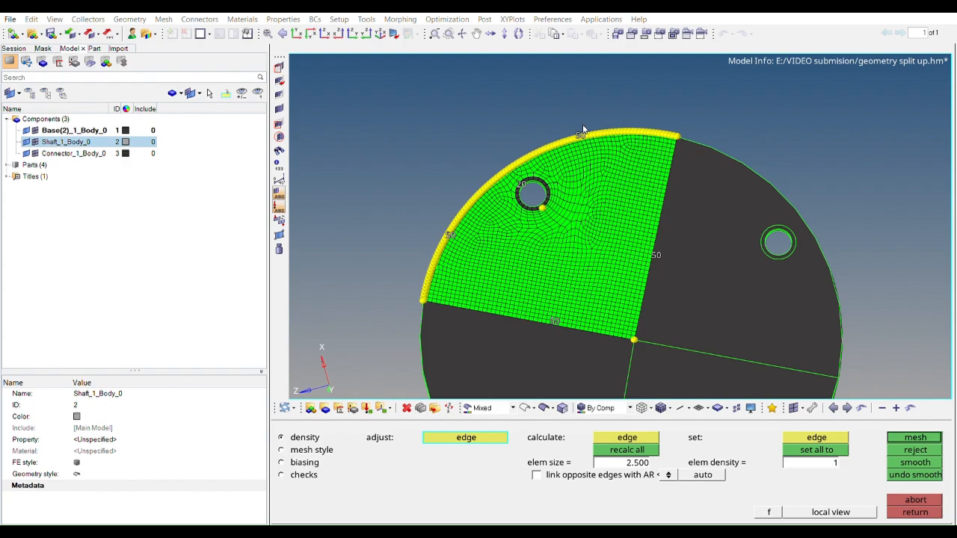
left_click(921, 435)
left_click(312, 450)
left_click(806, 437)
left_click(911, 435)
left_click_drag(569, 213, 549, 229, "ctrl")
left_click(914, 512)
Mesh the adjoining quarter sectors of the base's underside with quads, adjusting their shared and outer edge densities
mouse_move(628, 247)
left_mouse_down("ctrl")
mouse_move(639, 217)
mouse_move(636, 261)
left_mouse_up("ctrl")
left_click(638, 218)
left_click(603, 299)
left_click(923, 434)
left_click(606, 302)
left_click_drag(681, 236, 668, 215, "ctrl")
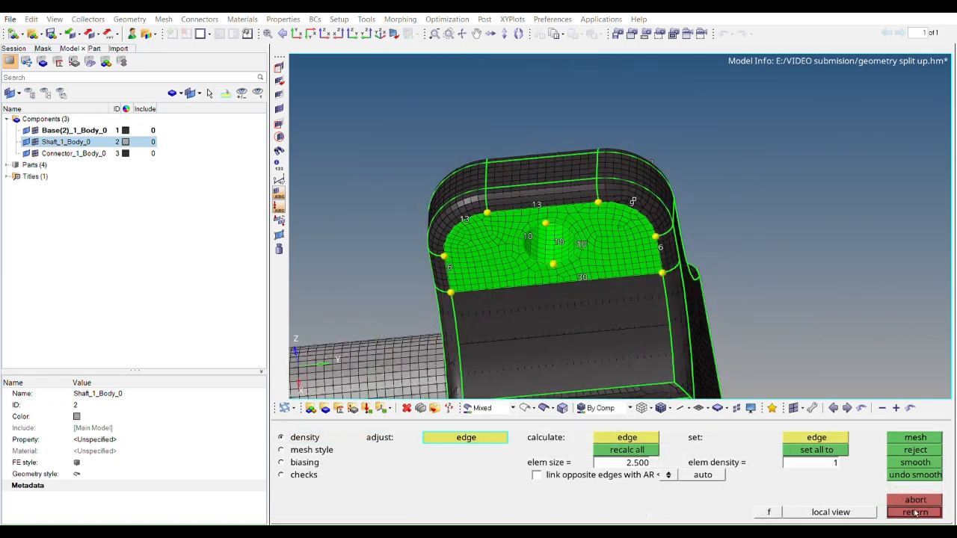
left_click(914, 513)
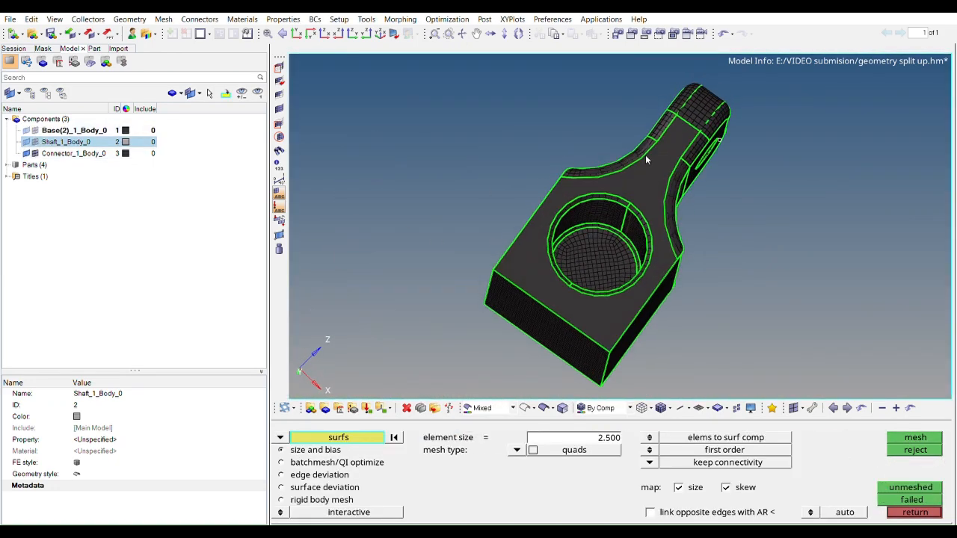
left_click(915, 437)
left_click(311, 449)
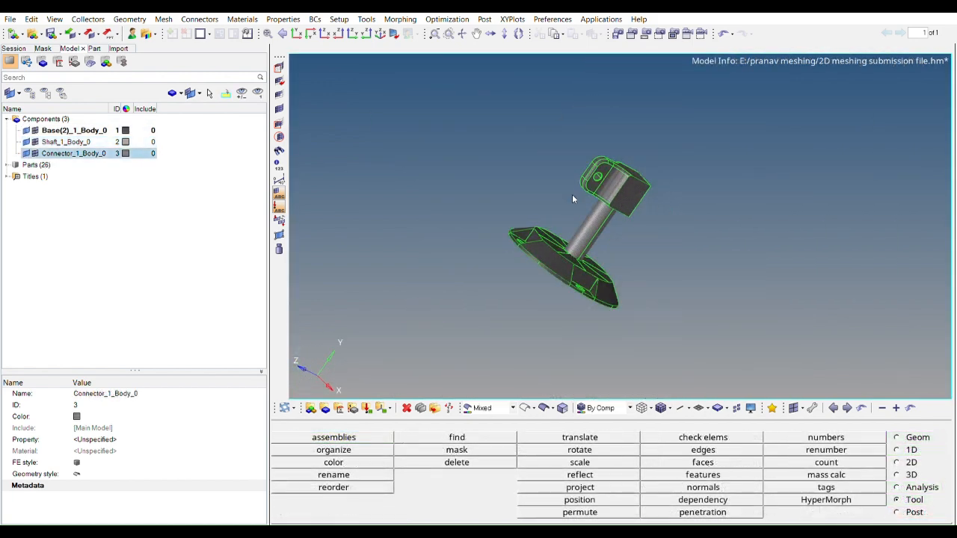
Examine the completed 2D mesh from several sides and review the 2-d element quality check limits
left_click_drag(573, 196, 572, 307, "ctrl")
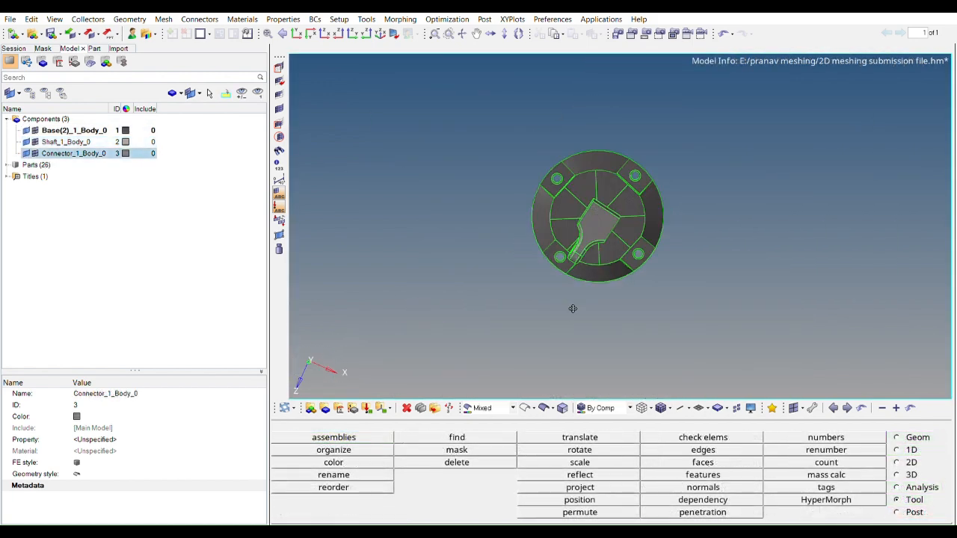
left_click_drag(595, 264, 604, 212, "ctrl")
scroll(560, 172, "up", 2, "ctrl")
right_click_drag(604, 207, 604, 271, "ctrl")
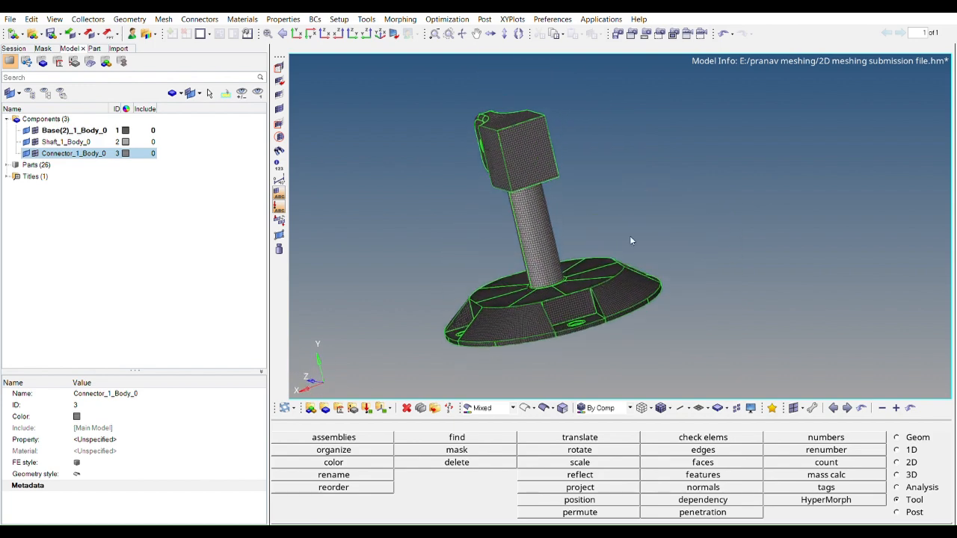
left_click_drag(541, 202, 565, 252, "ctrl")
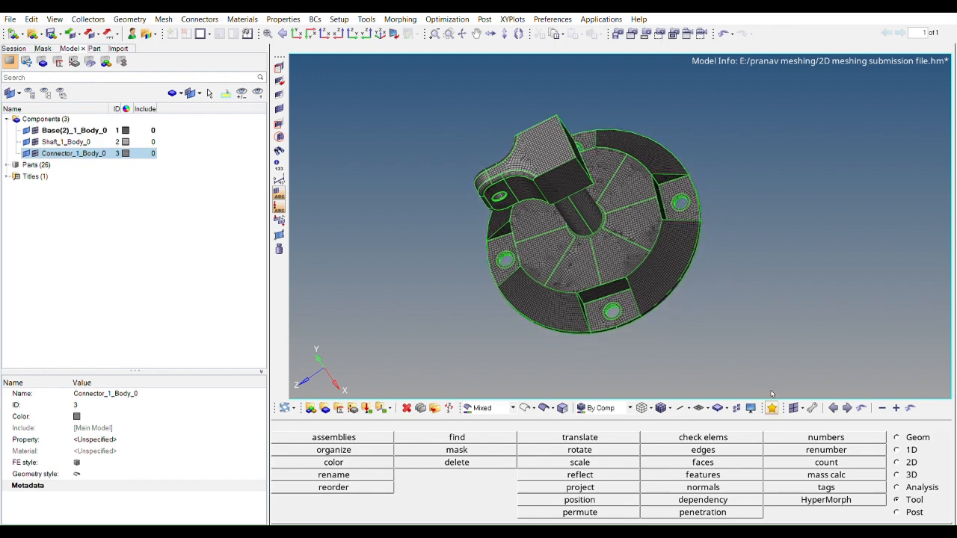
left_click_drag(700, 373, 722, 274, "ctrl")
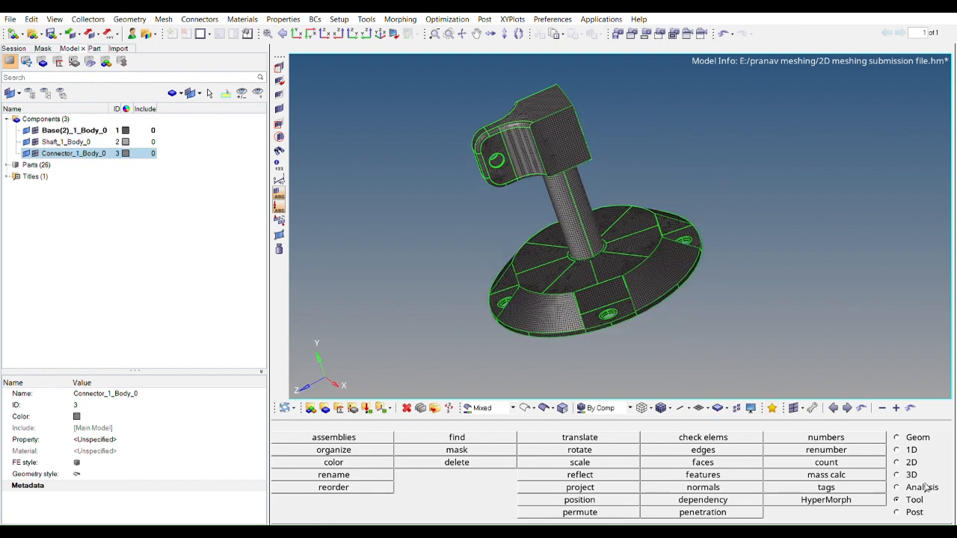
left_click(714, 435)
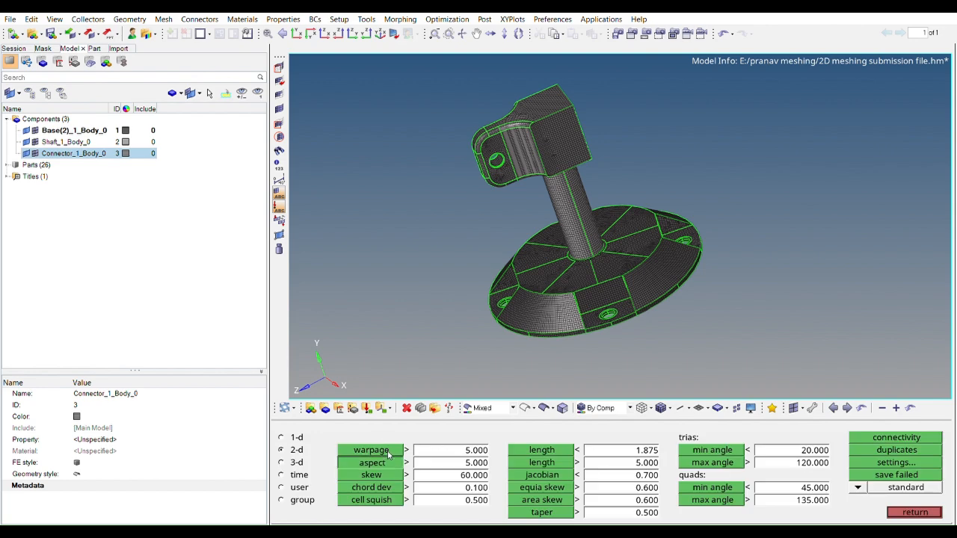
left_click_drag(622, 272, 535, 279, "ctrl")
left_click(913, 511)
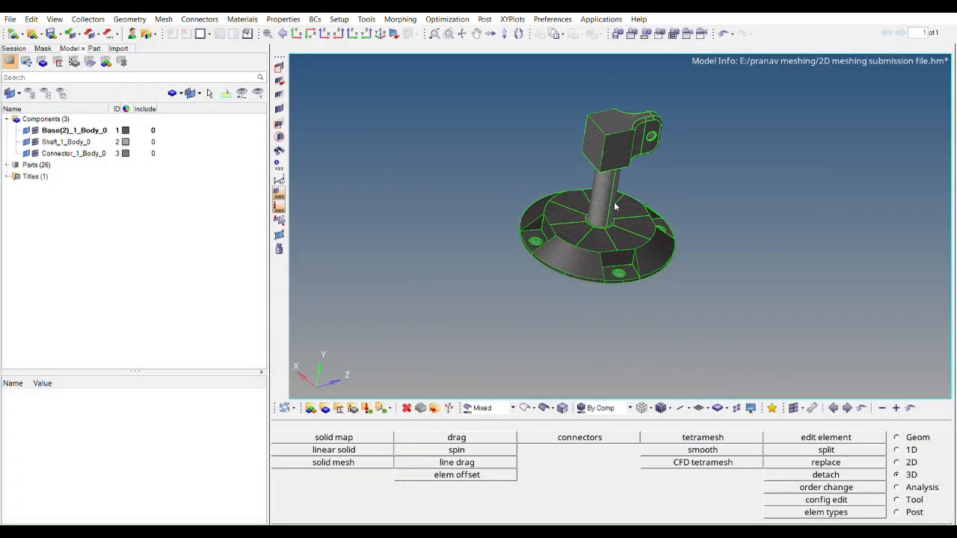
Generate a tetra mesh from the 2D elements of the base, shaft and connector, splitting quads into trias
left_click_drag(628, 199, 596, 180, "ctrl")
scroll(596, 180, "up", 3, "ctrl")
right_click_drag(597, 180, 608, 89, "ctrl")
mouse_move(635, 143)
left_mouse_down("ctrl")
mouse_move(643, 240)
mouse_move(647, 142)
left_mouse_up("ctrl")
right_click_drag(729, 175, 730, 222, "ctrl")
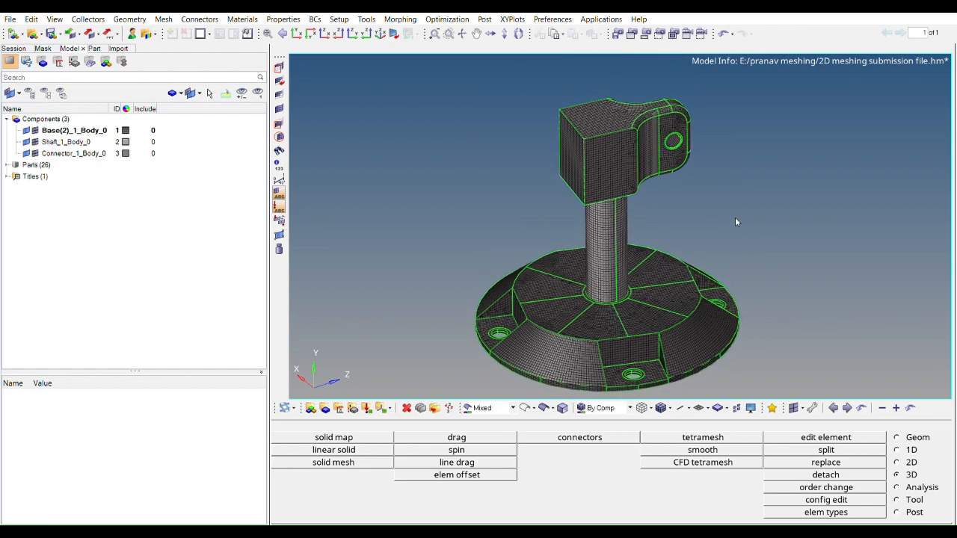
left_click(729, 437)
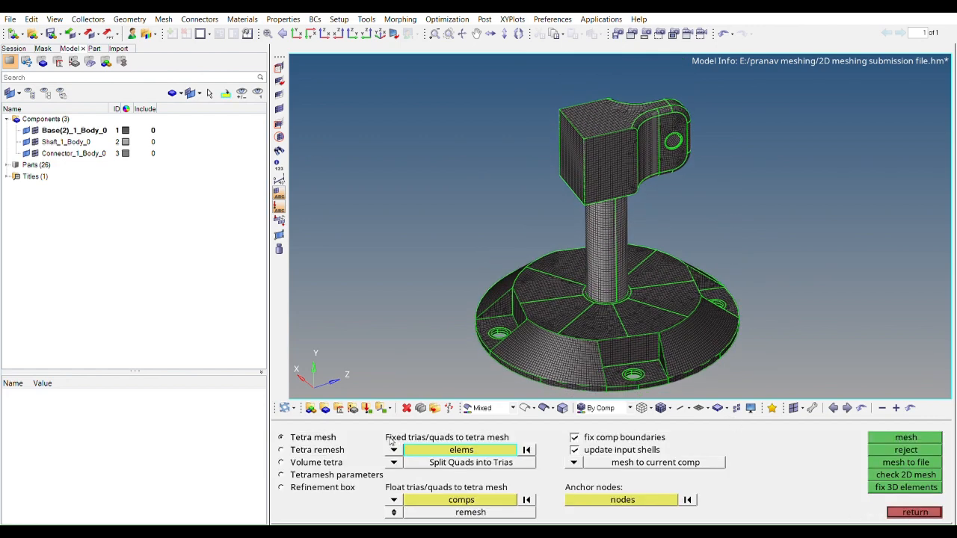
left_click(393, 452)
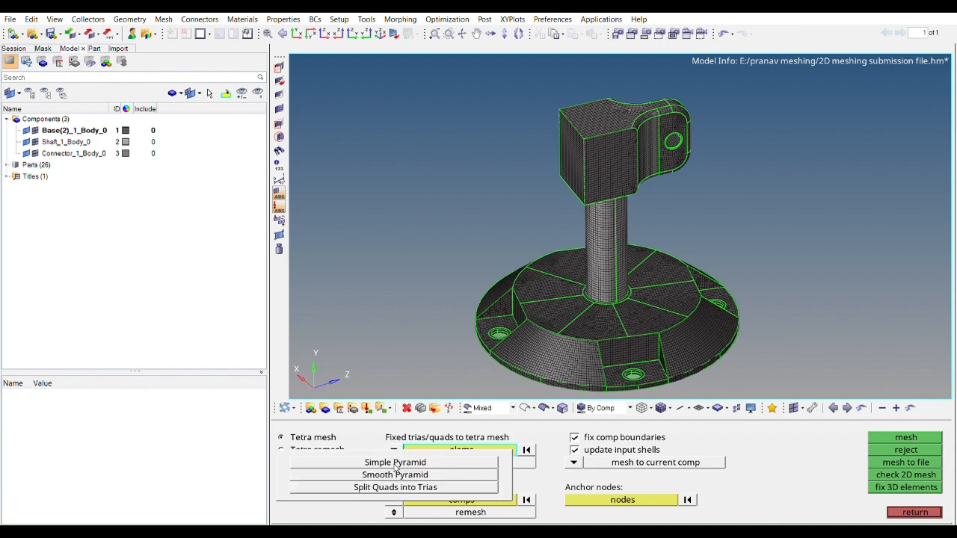
left_click(394, 487)
right_click_drag(569, 289, 554, 270, "ctrl")
left_click_drag(554, 270, 533, 199, "ctrl")
left_click_drag(434, 99, 800, 369, "shift")
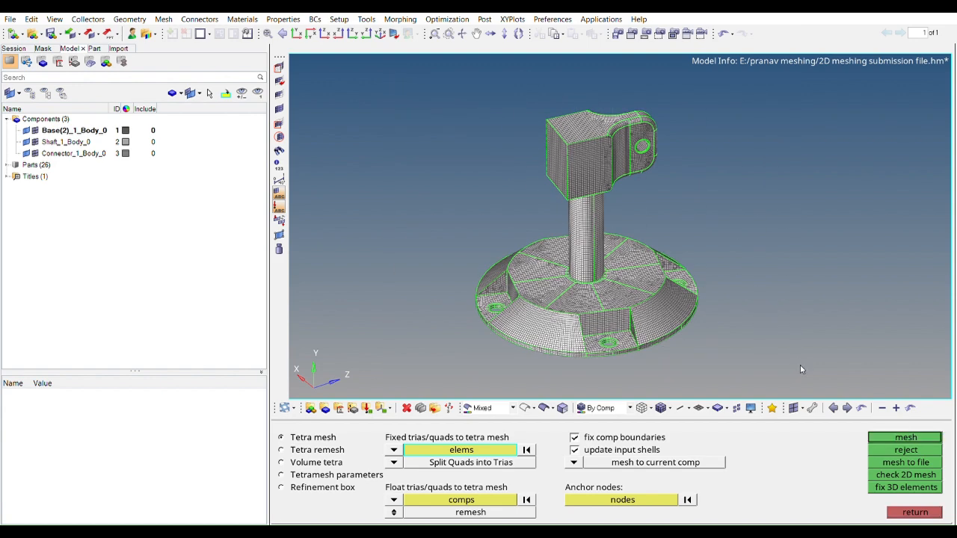
left_click(913, 433)
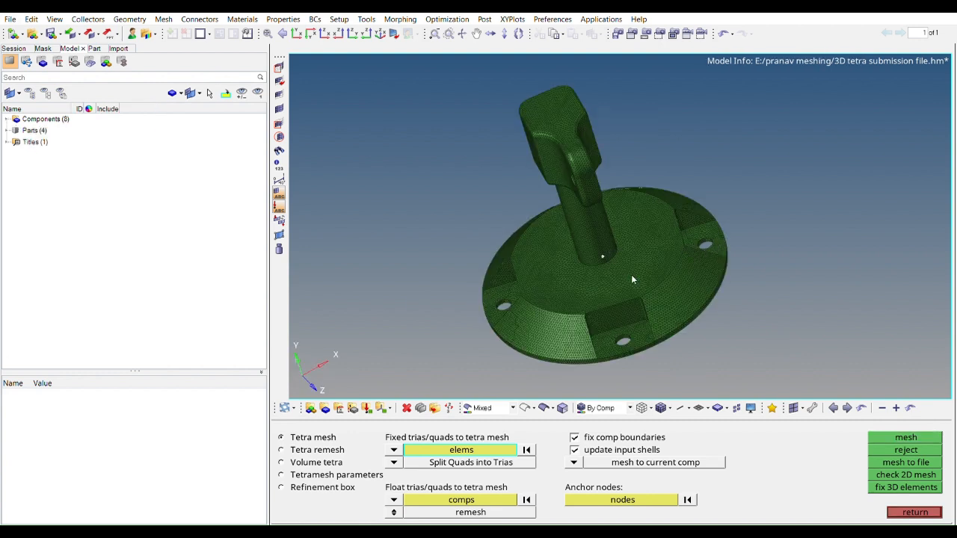
Examine the tetra mesh on the base, shaft and connector from several sides and at close range
left_click_drag(763, 240, 590, 228, "ctrl")
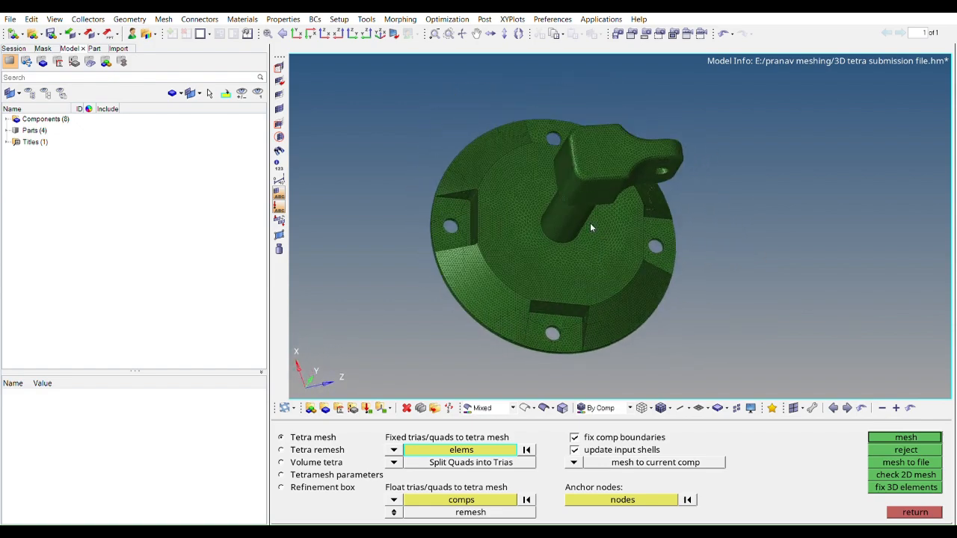
scroll(589, 227, "down", 3, "ctrl")
left_click_drag(517, 166, 532, 194, "ctrl")
scroll(532, 194, "up", 7, "ctrl")
mouse_move(601, 249)
left_mouse_down("ctrl")
mouse_move(636, 187)
mouse_move(665, 193)
mouse_move(589, 241)
left_mouse_up("ctrl")
scroll(616, 209, "down", 3, "ctrl")
scroll(586, 252, "up", 5, "ctrl")
scroll(591, 245, "down", 2, "ctrl")
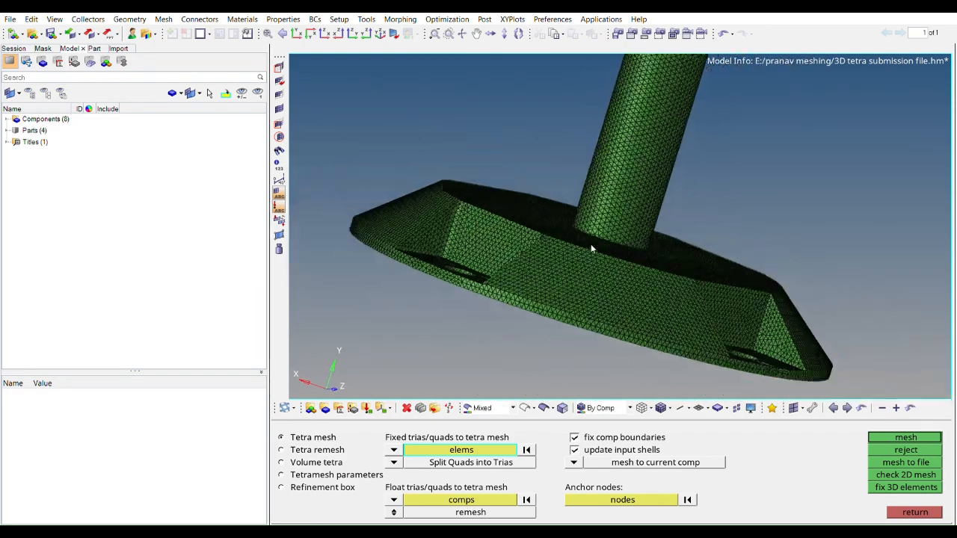
Mask a rectangular patch of elements running through the base from its sloped side to expose the interior
left_click(915, 512)
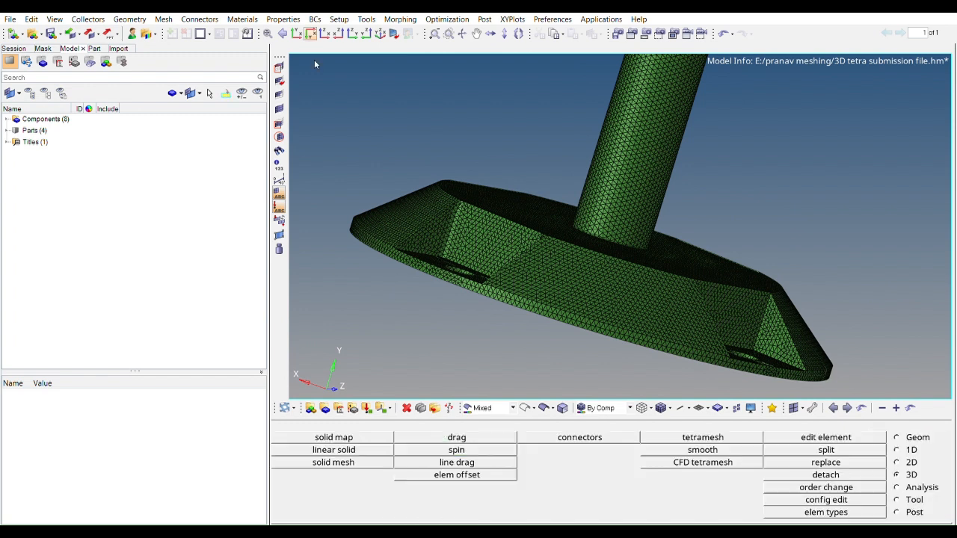
left_click(280, 66)
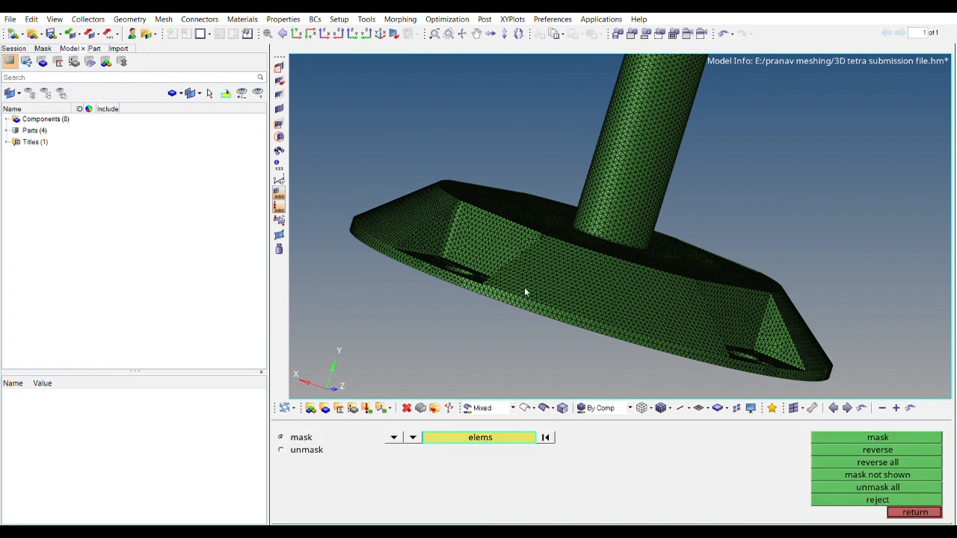
mouse_move(508, 332)
left_mouse_down("shift")
mouse_move(644, 279)
mouse_move(632, 266)
left_mouse_up("shift")
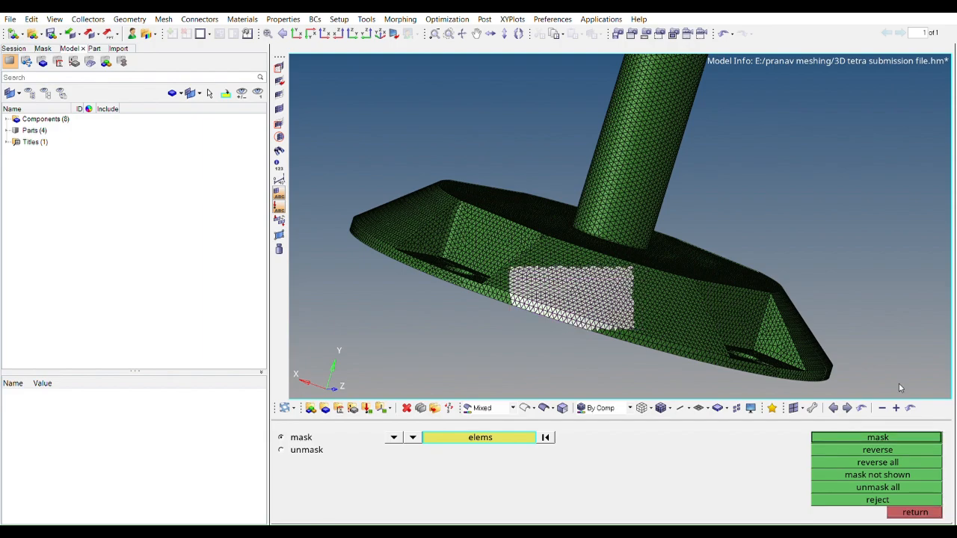
left_click(878, 437)
Examine the interior tetra elements exposed in the masked section of the base
left_click_drag(693, 365, 524, 166, "ctrl")
scroll(546, 196, "up", 6)
scroll(571, 298, "down", 5)
scroll(523, 166, "up", 2)
right_click_drag(523, 166, 564, 211, "ctrl")
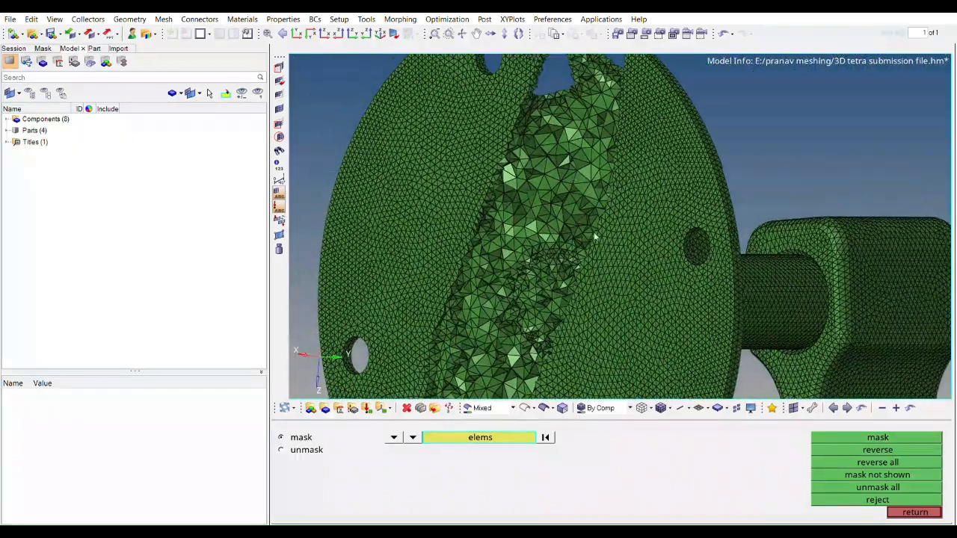
scroll(547, 208, "up", 4)
scroll(554, 215, "down", 6)
left_click_drag(557, 219, 643, 120, "ctrl")
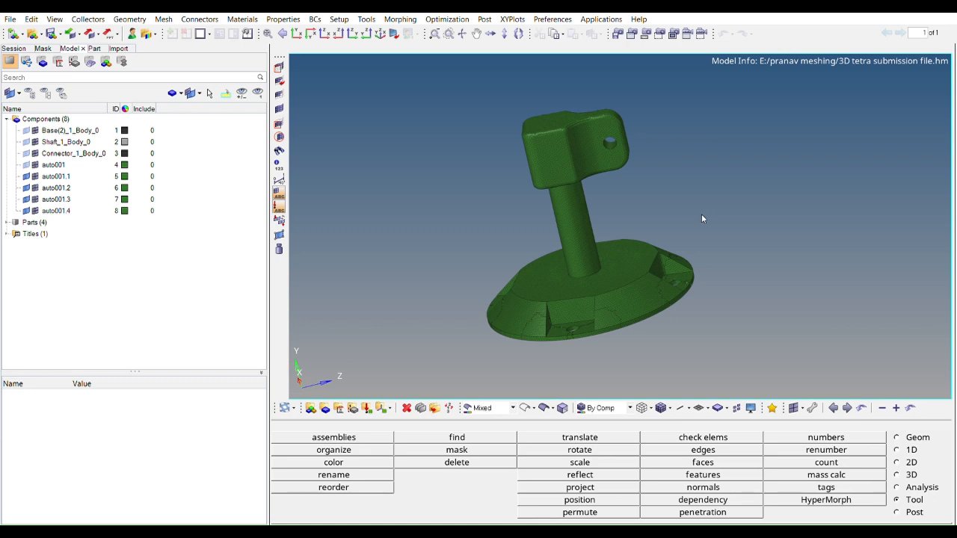
Open the element check and review the 3-d quality criteria and limits for the tetra mesh
mouse_move(688, 213)
left_mouse_down("ctrl")
mouse_move(604, 216)
mouse_move(663, 273)
mouse_move(686, 193)
left_mouse_up("ctrl")
right_click_drag(686, 193, 683, 279, "ctrl")
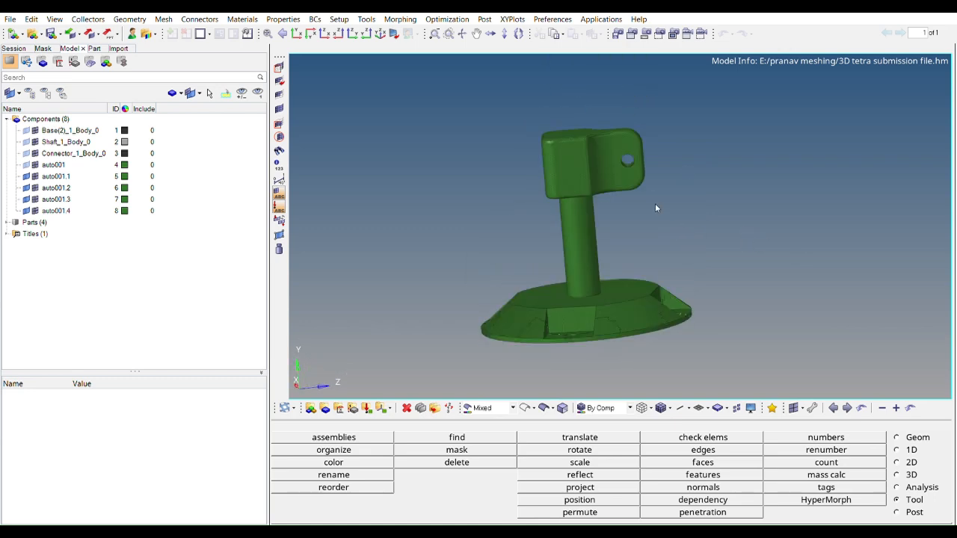
left_click(730, 436)
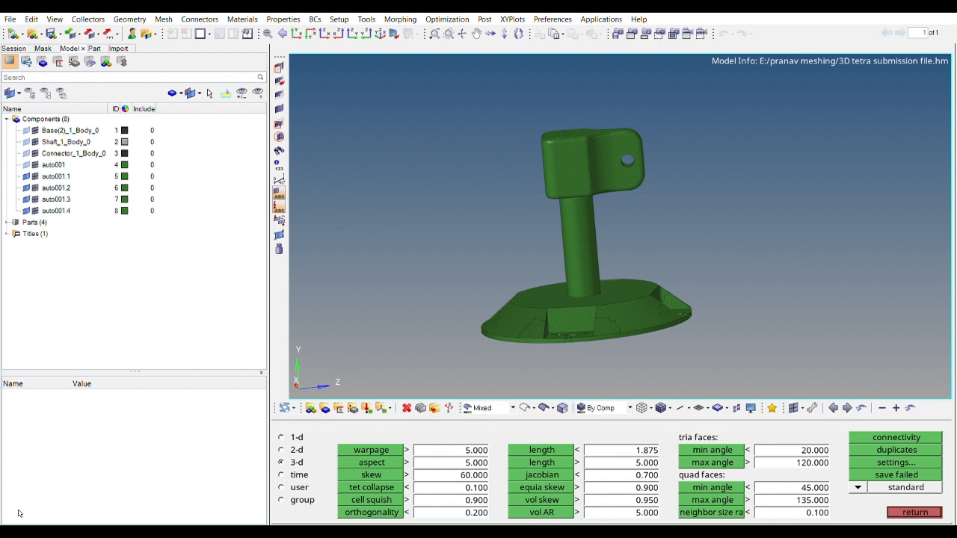
left_click_drag(612, 252, 632, 223, "ctrl")
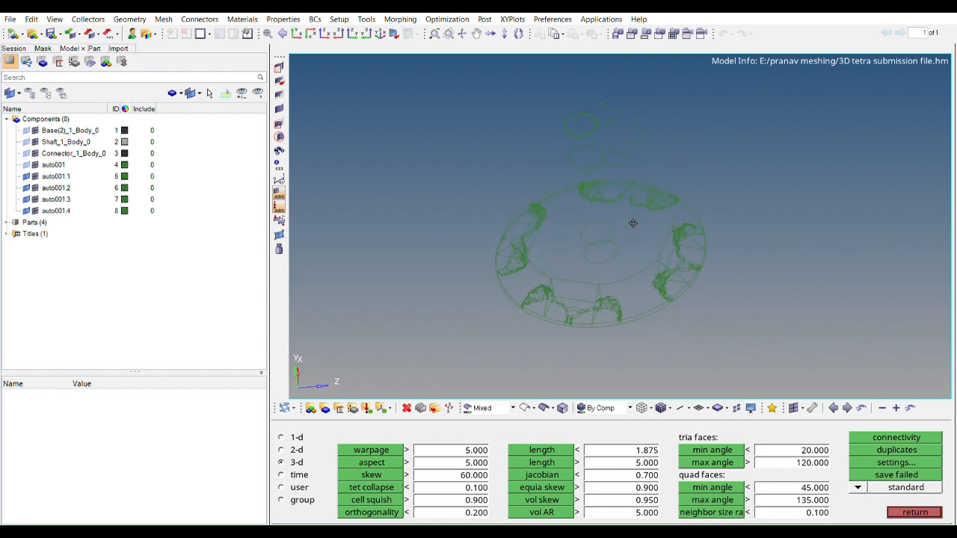
left_click(602, 297, "ctrl")
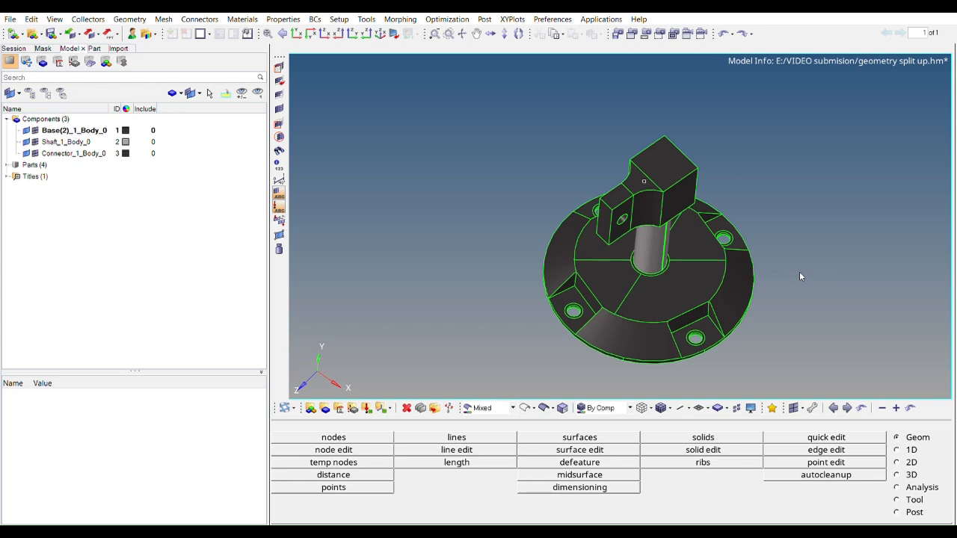
Open the solid trim with lines and isolate the shaft by hiding the base and connector geometry
left_click_drag(792, 259, 746, 287, "ctrl")
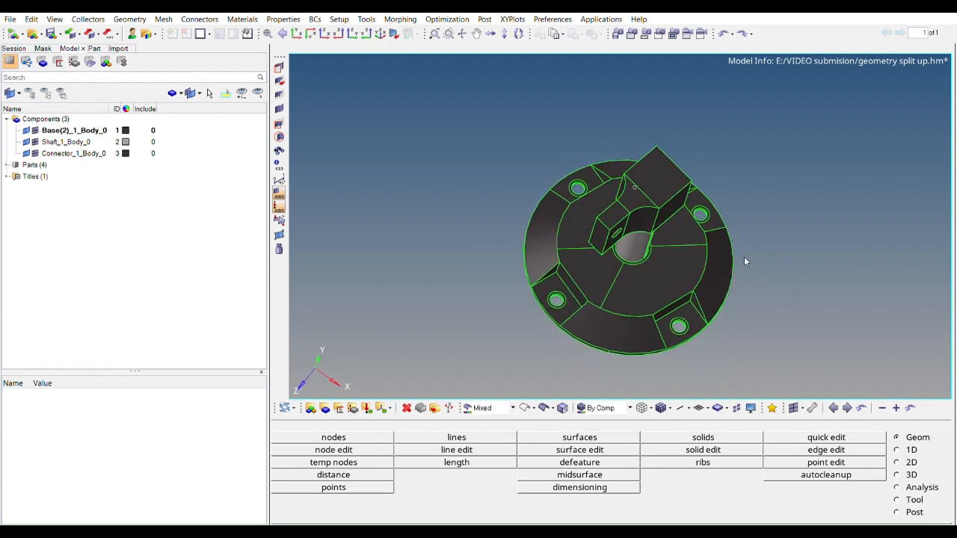
left_click_drag(740, 258, 604, 206, "ctrl")
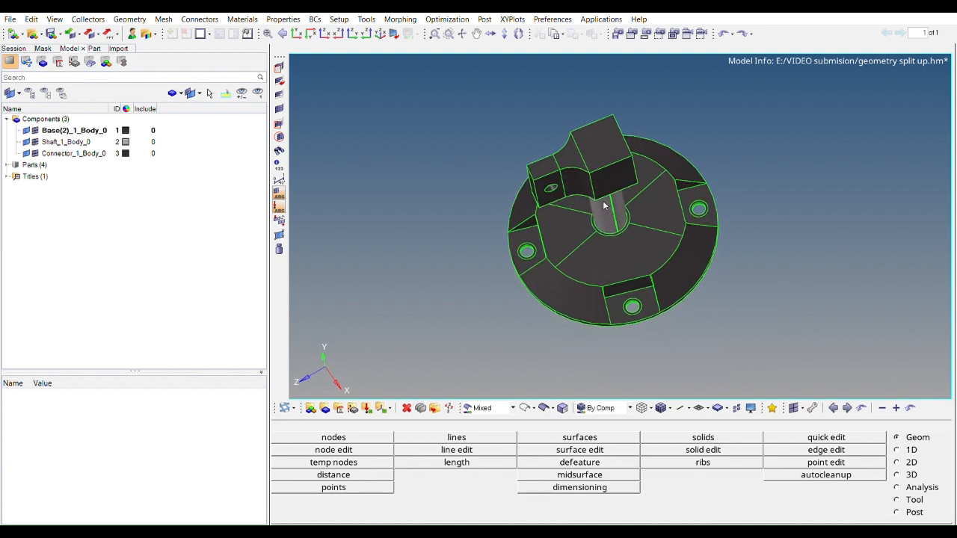
left_click(704, 438)
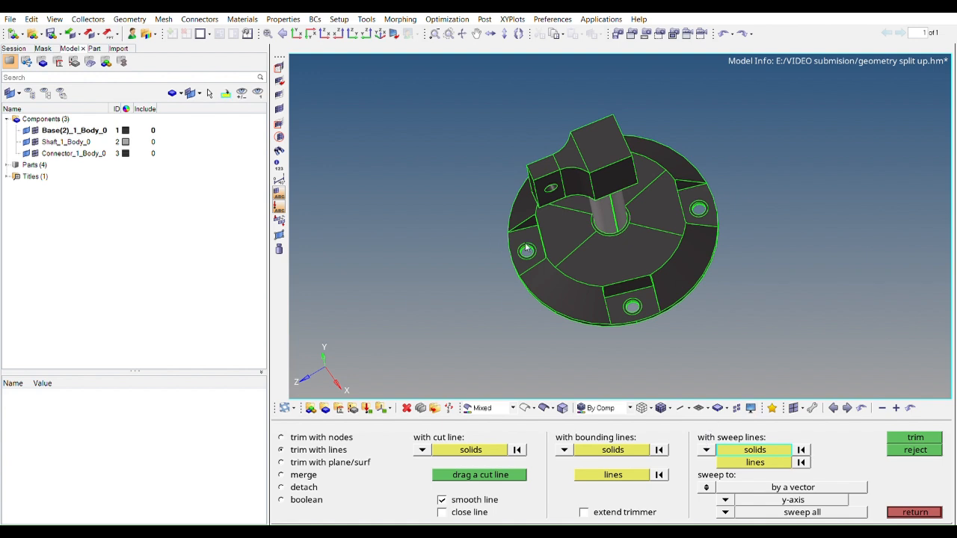
left_click(607, 192)
left_click_drag(670, 209, 590, 197, "ctrl")
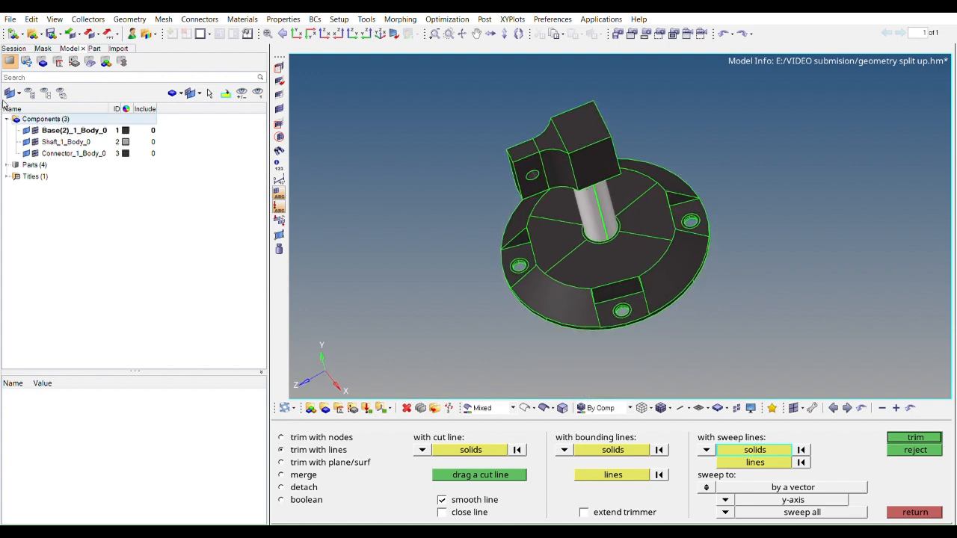
left_click(27, 130)
left_click(26, 154)
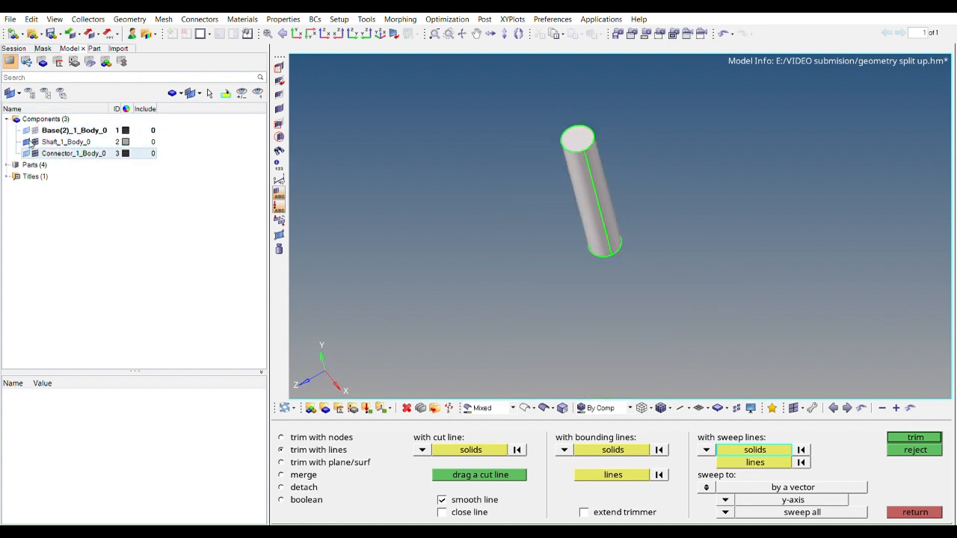
right_click_drag(525, 236, 539, 254, "ctrl")
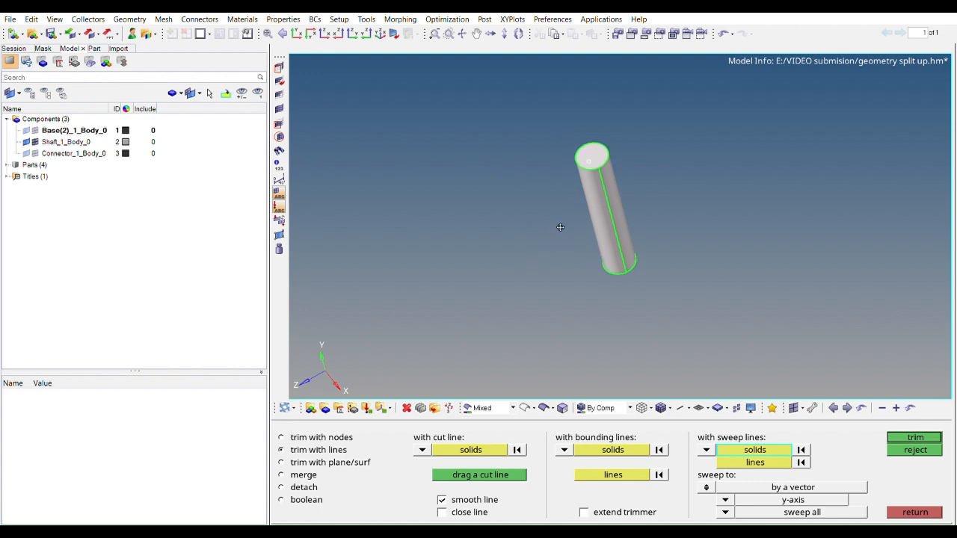
left_click_drag(560, 227, 561, 222, "ctrl")
Trim the shaft solid with its edge lines swept along the y-axis through the whole solid
left_click(747, 459)
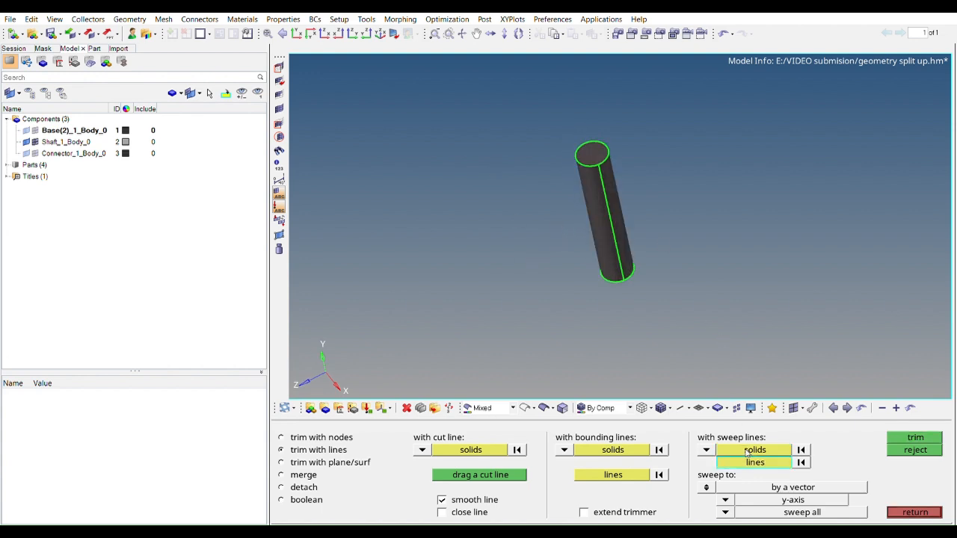
mouse_move(584, 154)
left_mouse_down("ctrl")
mouse_move(589, 163)
mouse_move(591, 152)
left_mouse_up("ctrl")
left_click(604, 164)
left_click(606, 173)
left_click(611, 160)
right_click_drag(590, 151, 627, 254, "ctrl")
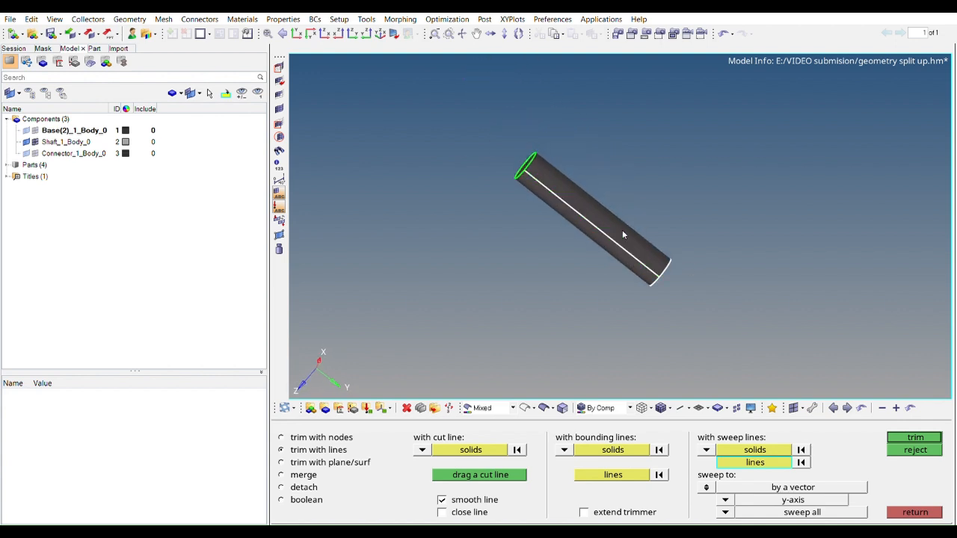
left_click_drag(628, 255, 626, 210, "ctrl")
left_click_drag(561, 177, 691, 262, "ctrl")
left_click_drag(729, 388, 687, 214, "ctrl")
left_click(732, 490)
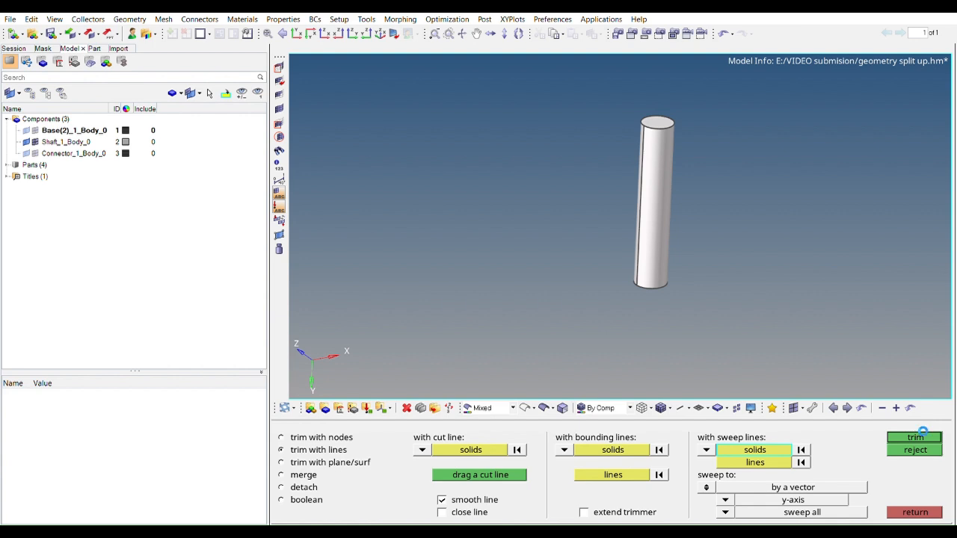
left_click(659, 194)
left_click_drag(659, 194, 763, 252, "ctrl")
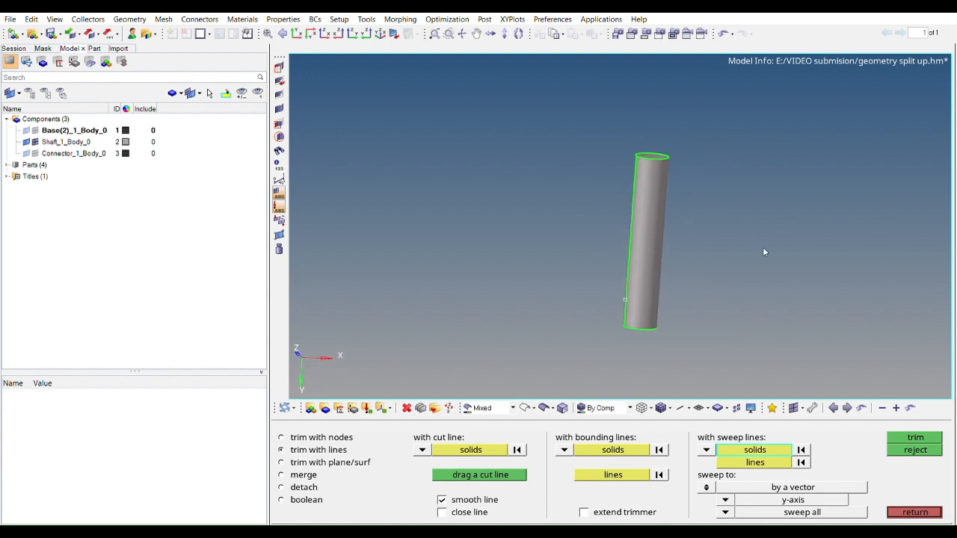
left_click(915, 512)
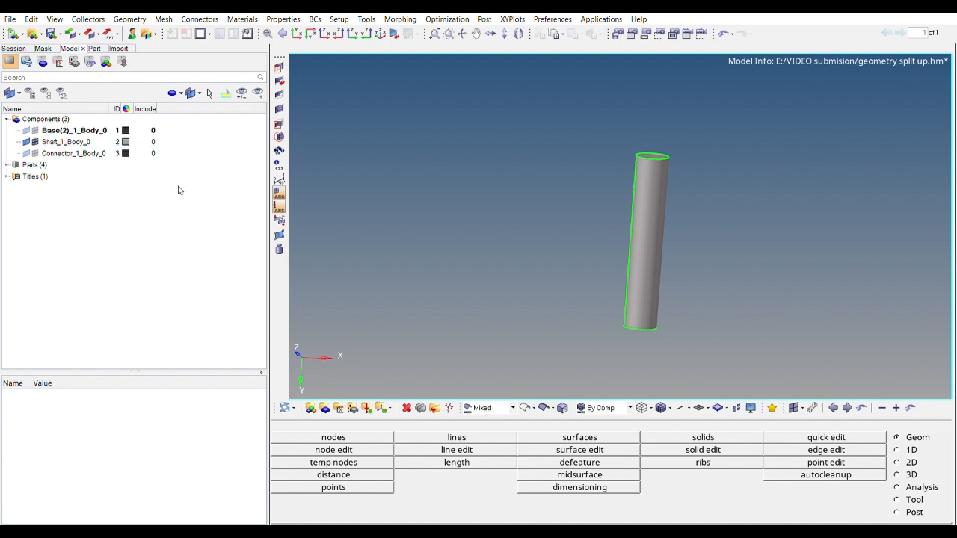
Create a new component named shaft 2
left_click(298, 184)
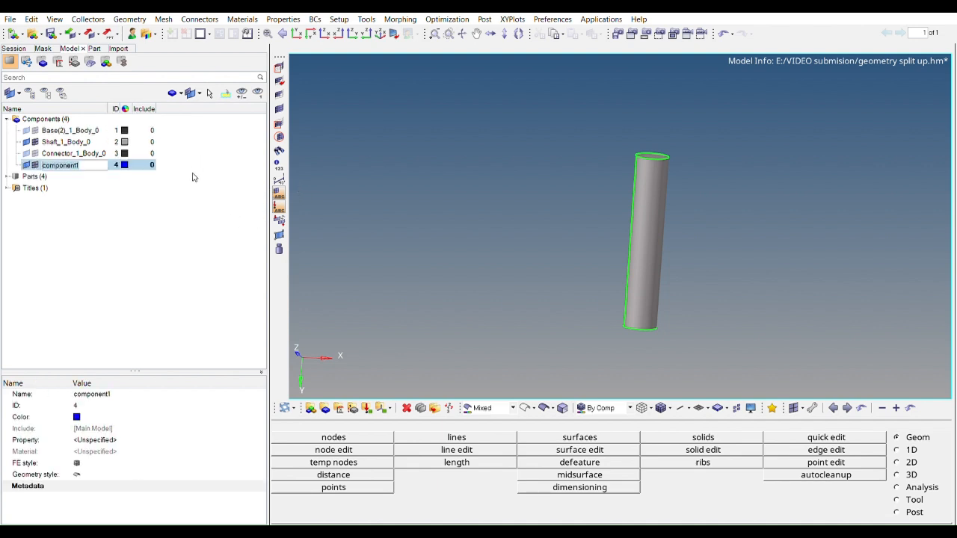
type("sh")
key("Return")
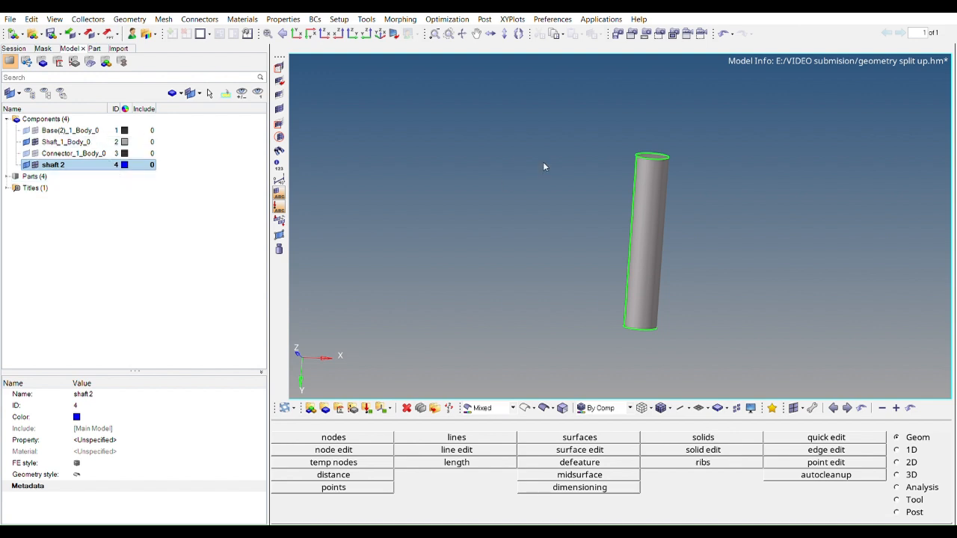
Organize the shaft solid by moving it into the component shaft 2
left_click(912, 498)
left_click(361, 448)
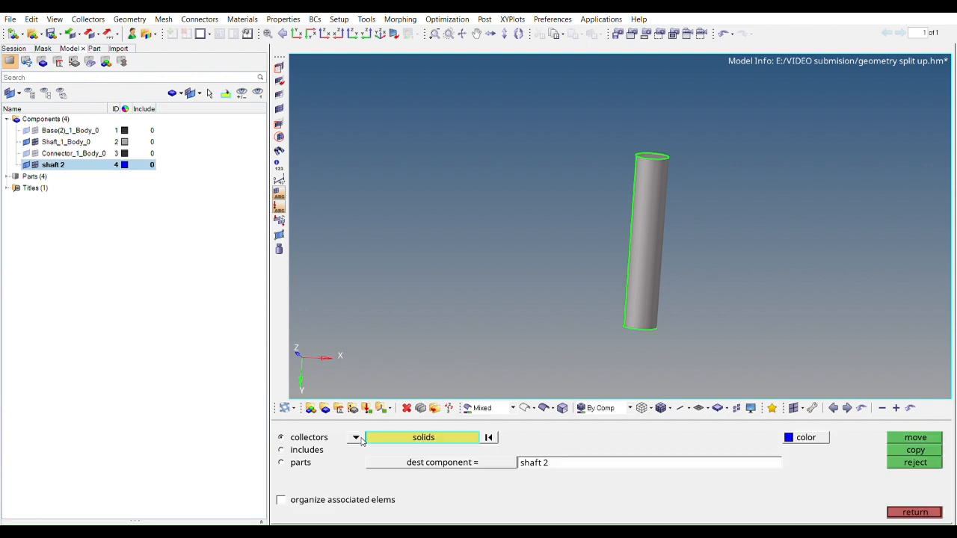
left_click(651, 273)
left_click(651, 274)
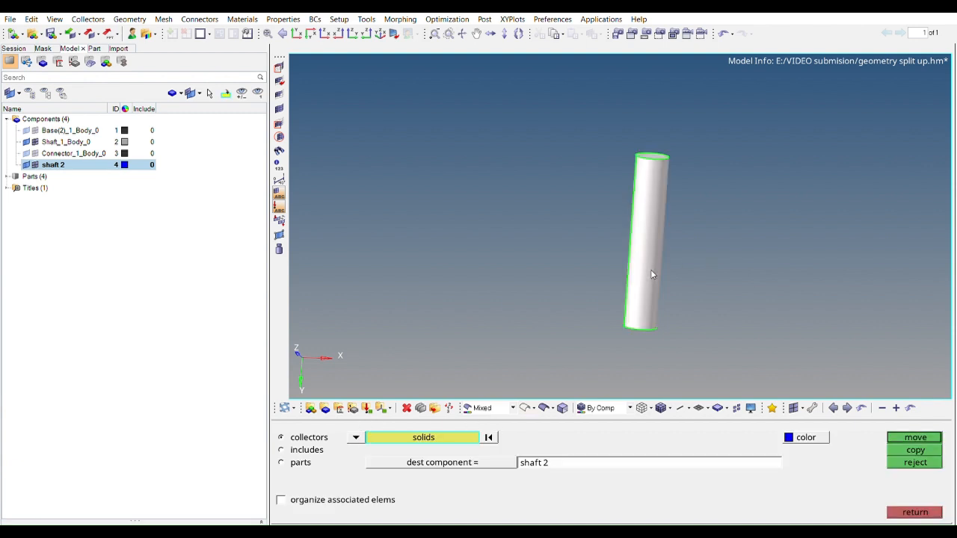
left_click(473, 458)
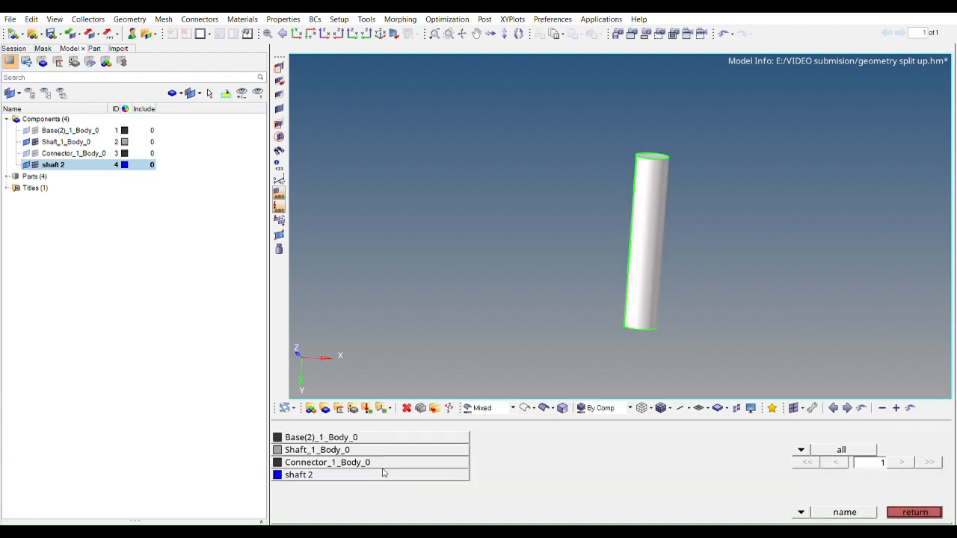
left_click(299, 474)
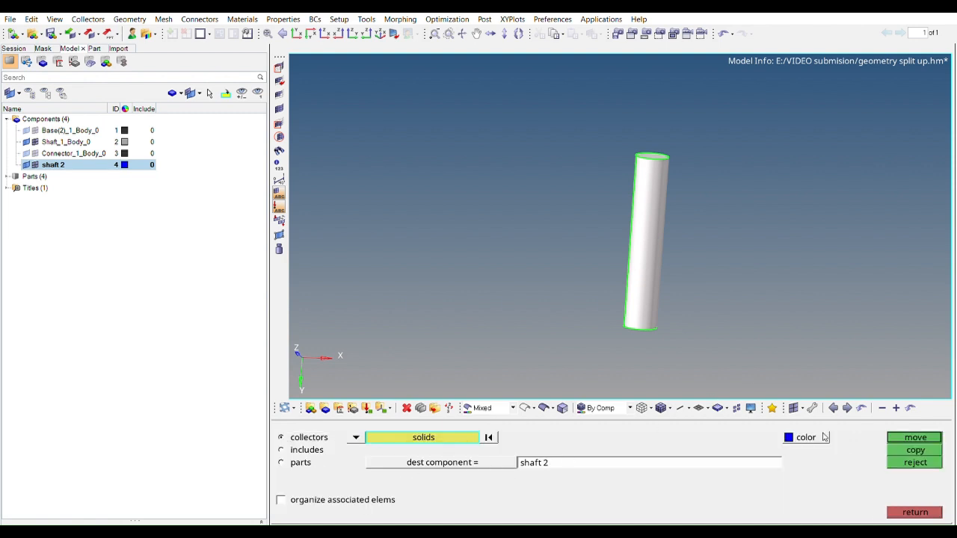
left_click(915, 437)
left_click_drag(779, 345, 643, 186, "ctrl")
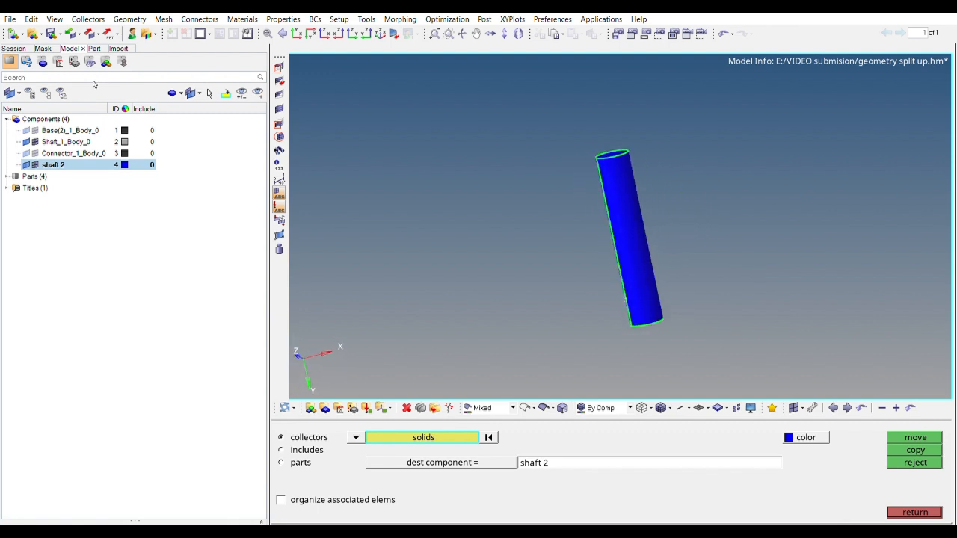
Automesh the shaft's circular end face with quads at an element size of 2.500 and accept the mesh
left_click(24, 117)
left_click_drag(515, 198, 742, 336, "ctrl")
right_click_drag(714, 325, 773, 261, "ctrl")
left_click_drag(773, 261, 952, 332, "ctrl")
right_click_drag(830, 308, 688, 235, "ctrl")
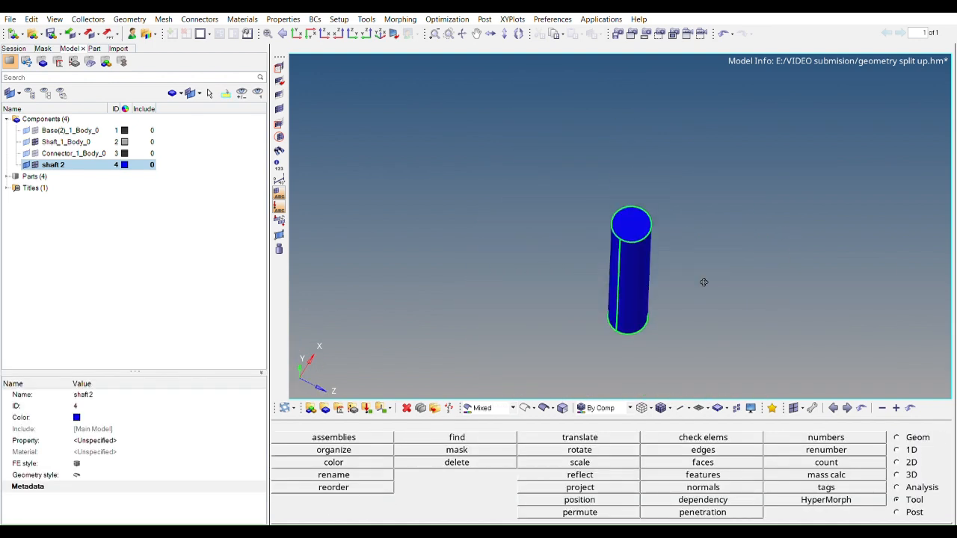
left_click_drag(703, 282, 672, 250, "ctrl")
left_click(897, 462)
left_click(727, 434)
left_click_drag(726, 314, 636, 170, "ctrl")
left_click(624, 207)
left_click(922, 436)
scroll(621, 214, "up", 4, "ctrl")
left_click(920, 509)
scroll(731, 331, "down", 3, "ctrl")
right_click_drag(719, 209, 693, 119, "ctrl")
left_click_drag(626, 110, 650, 243, "ctrl")
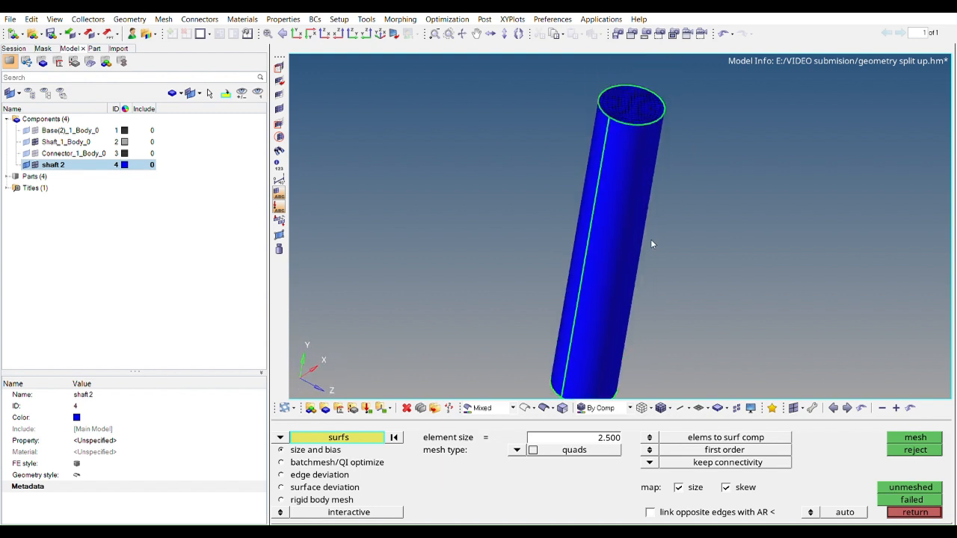
Measure the shaft's length between the two end points of its longitudinal edge line
key("F4")
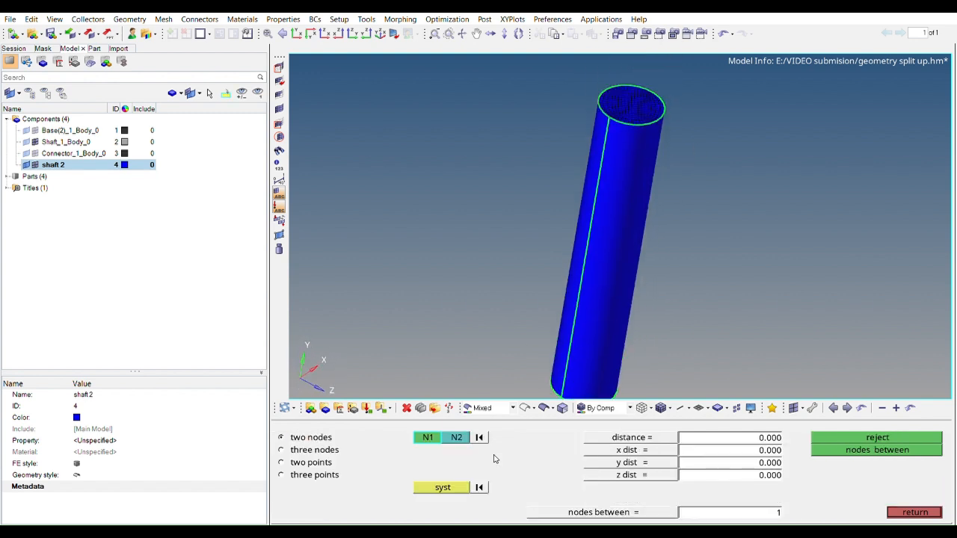
left_click(311, 462)
left_click(609, 107)
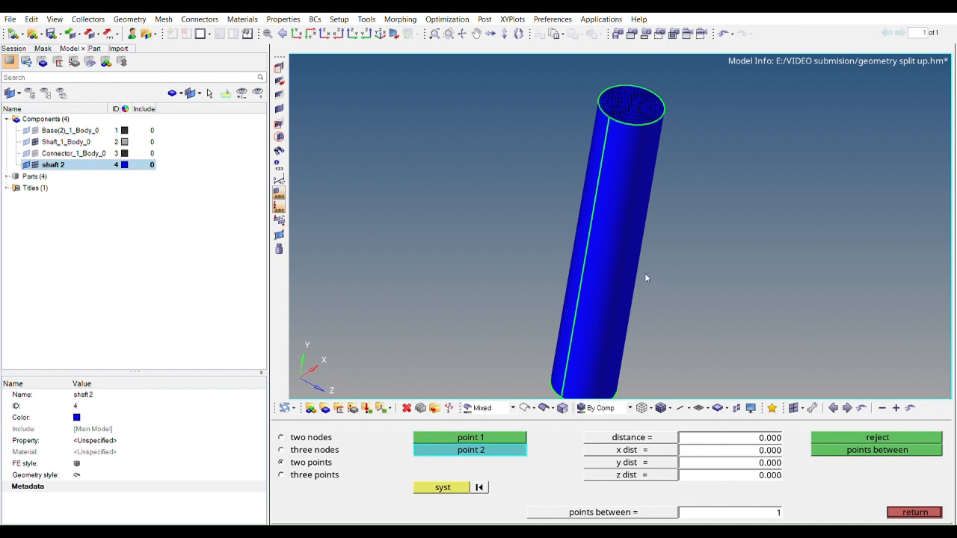
left_click_drag(647, 285, 664, 101, "ctrl")
scroll(648, 204, "up", 3, "ctrl")
left_click(634, 224)
left_click_drag(662, 236, 742, 337, "ctrl")
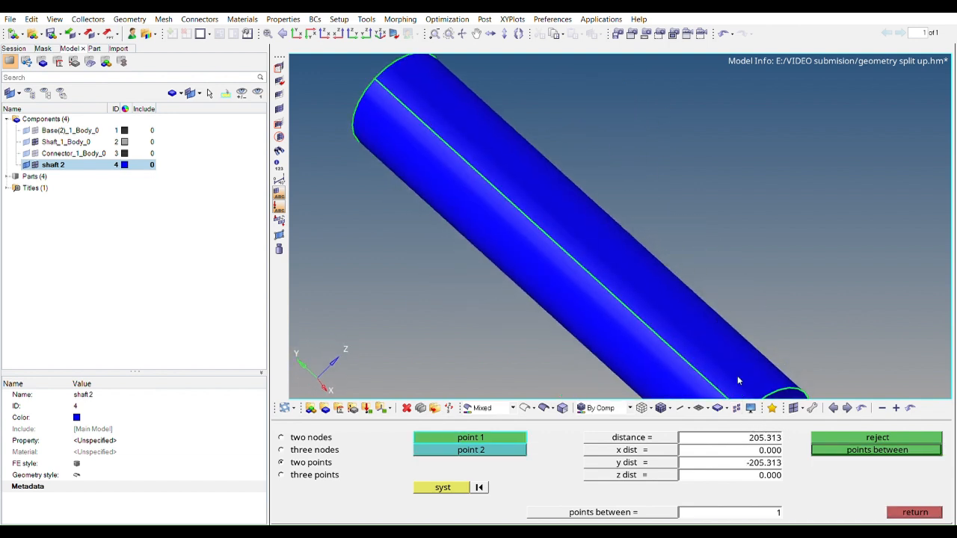
left_click(746, 433)
key("ctrl+c")
left_click(915, 512)
Set up a 3D element offset in solid layers with a total thickness of 205.313 and 35 layers
left_click(920, 511)
left_click(910, 474)
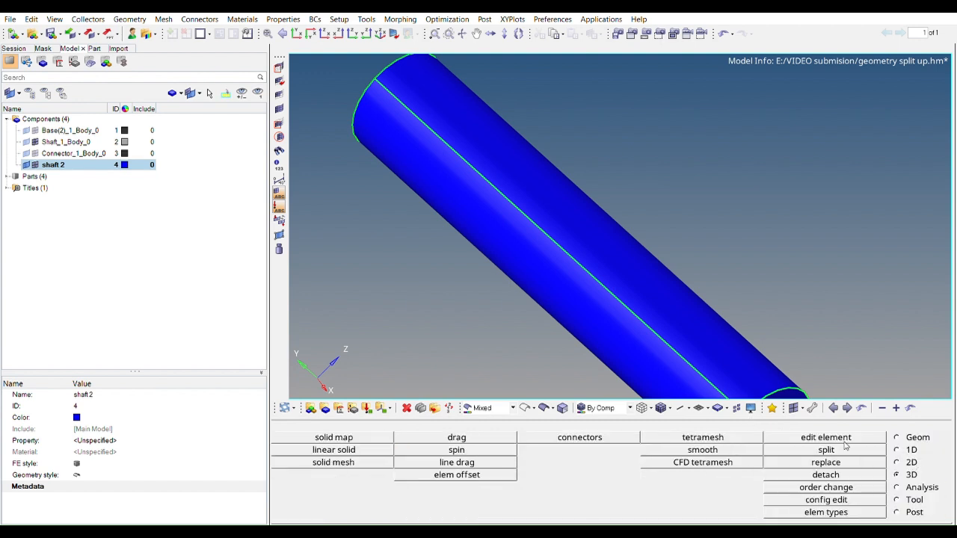
left_click(458, 474)
right_click_drag(660, 329, 632, 260, "ctrl")
left_click_drag(632, 260, 793, 368, "ctrl")
left_click(826, 460)
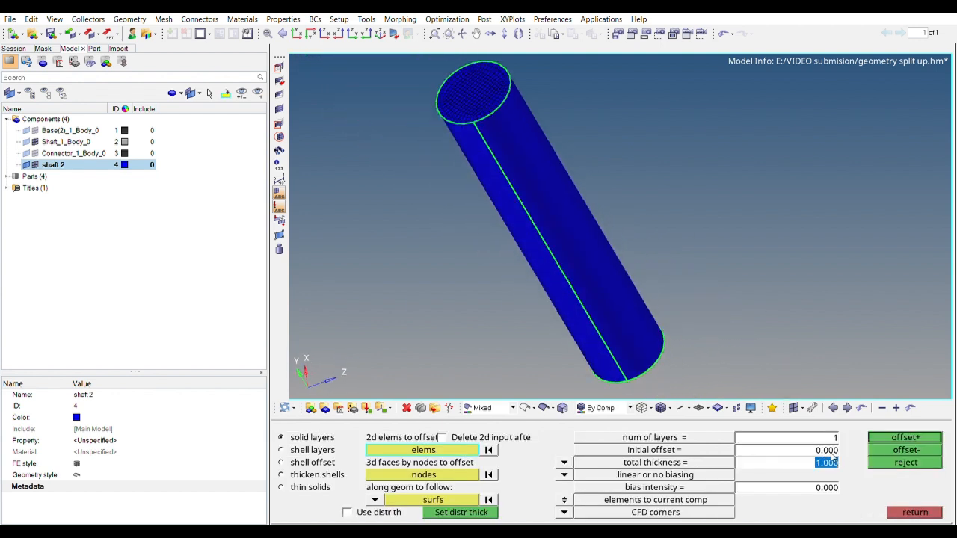
key("ctrl+v")
left_click_drag(575, 206, 622, 243, "ctrl")
left_click(837, 436)
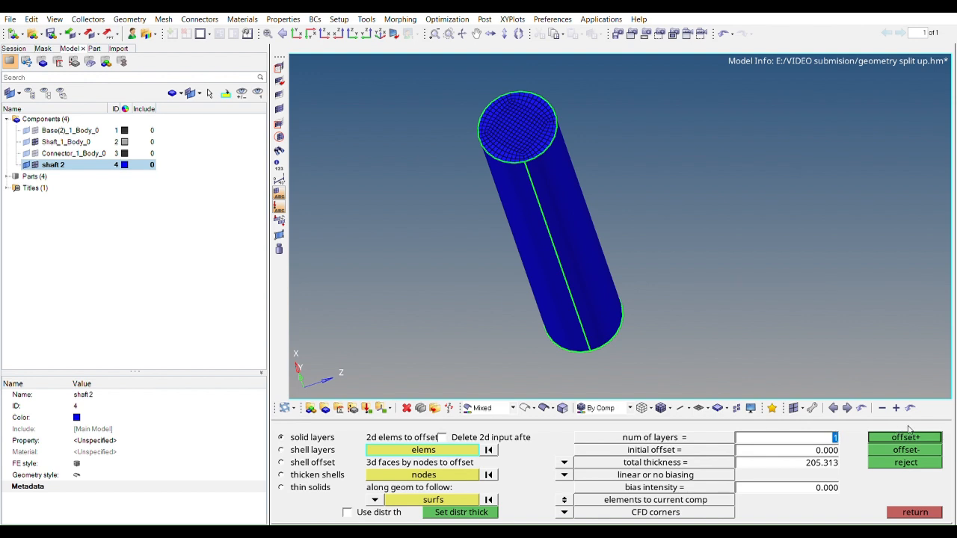
left_click_drag(519, 187, 577, 217, "ctrl")
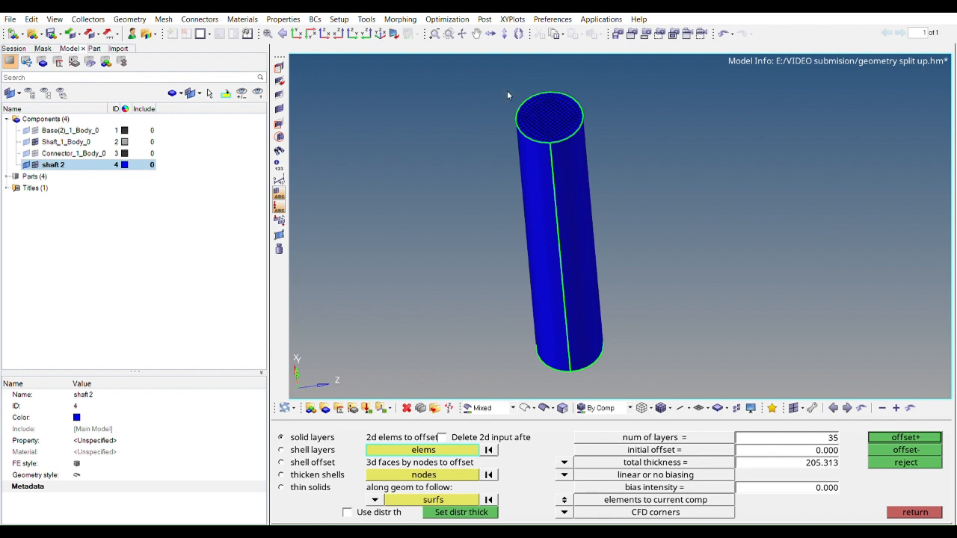
Try to offset the quad elements of the shaft's end face in the positive direction
left_click(459, 448)
left_click(683, 488)
mouse_move(625, 264)
left_mouse_down("ctrl")
mouse_move(611, 251)
mouse_move(612, 266)
left_mouse_up("ctrl")
scroll(612, 265, "down", 3, "ctrl")
left_click(891, 437)
scroll(591, 193, "down", 2)
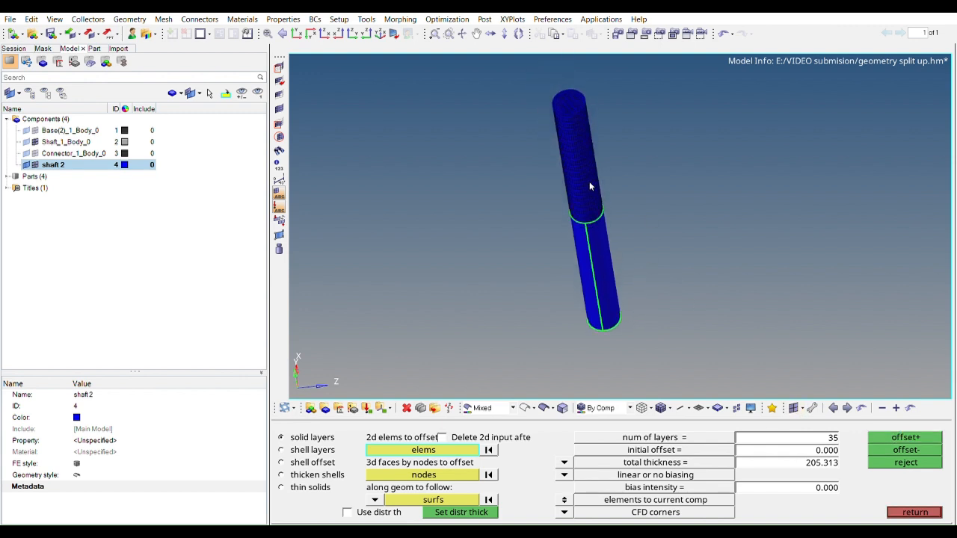
left_click_drag(627, 205, 608, 233, "ctrl")
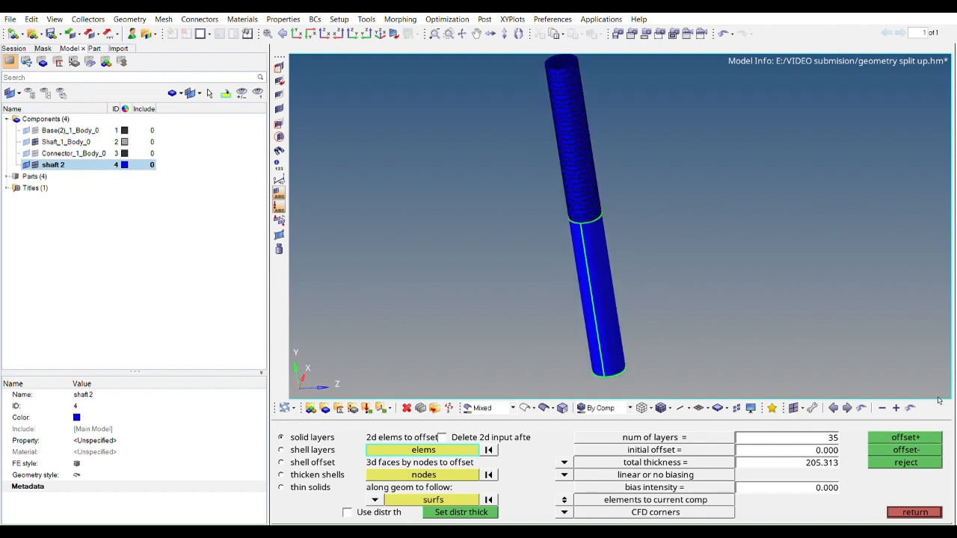
Reject the positive offset and offset the end face elements in the negative direction through the shaft
left_click(905, 450)
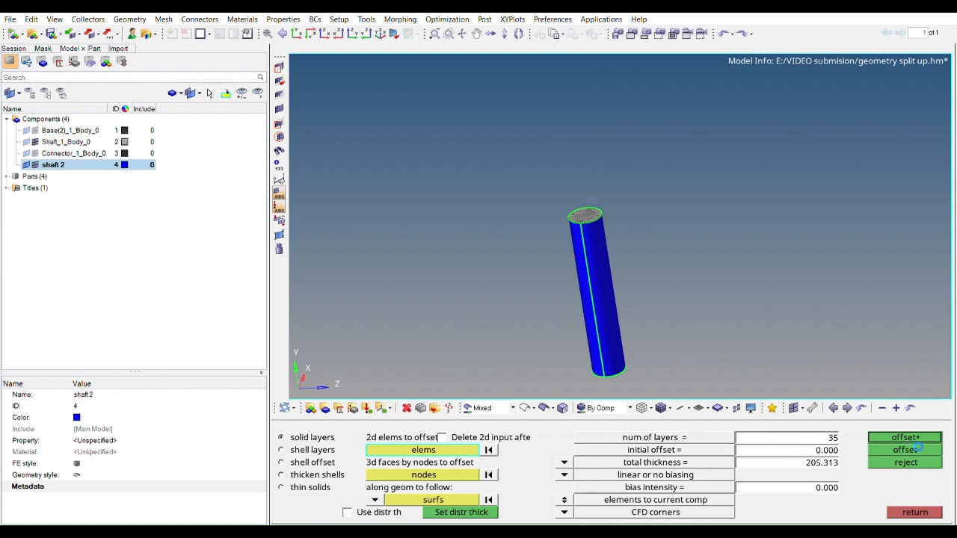
left_click_drag(656, 310, 624, 157, "ctrl")
scroll(608, 300, "up", 5)
left_click_drag(608, 300, 618, 210, "ctrl")
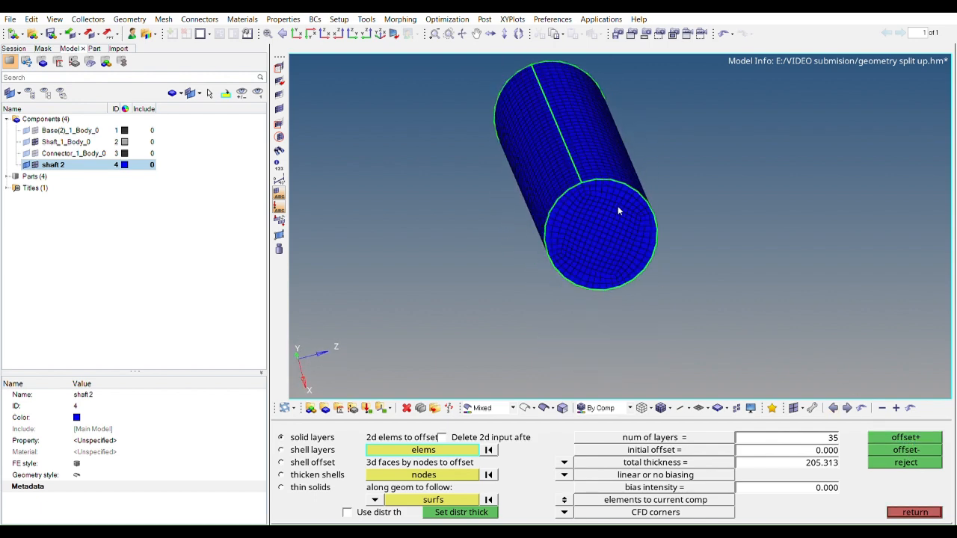
left_click(913, 512)
Isolate a few solid elements inside the shaft by masking them and reversing the mask
left_click(279, 66)
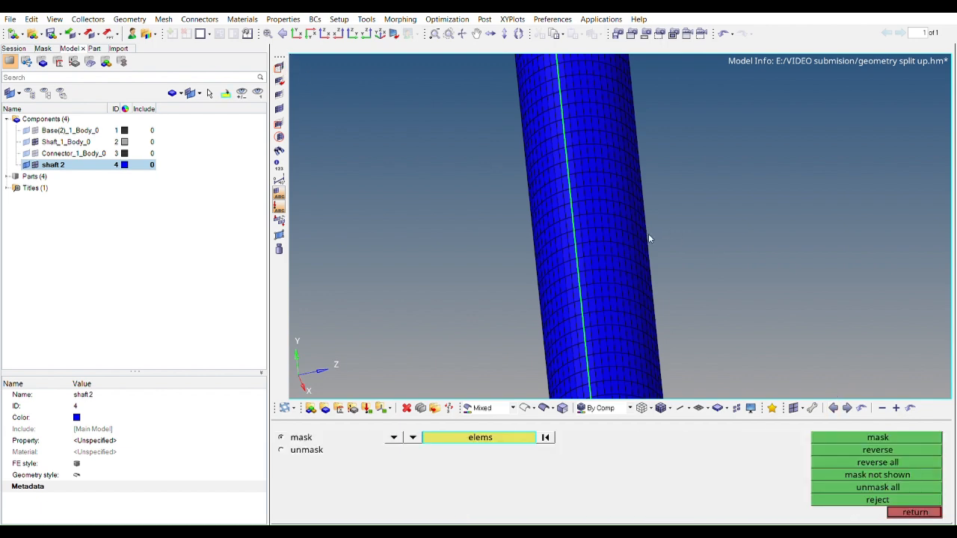
right_click_drag(646, 238, 633, 213, "ctrl")
scroll(633, 212, "down", 2, "ctrl")
left_click_drag(633, 212, 711, 291, "ctrl")
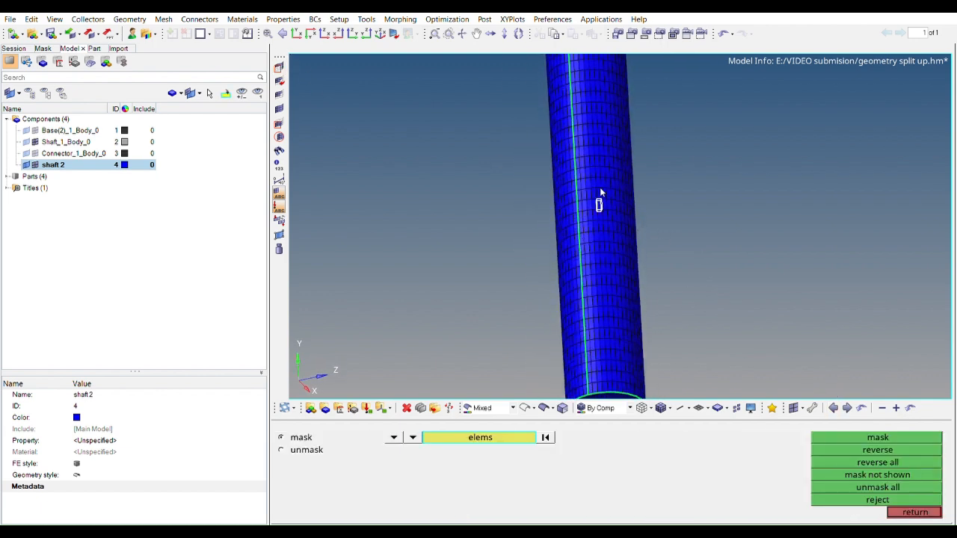
left_click(854, 433)
left_click(869, 447)
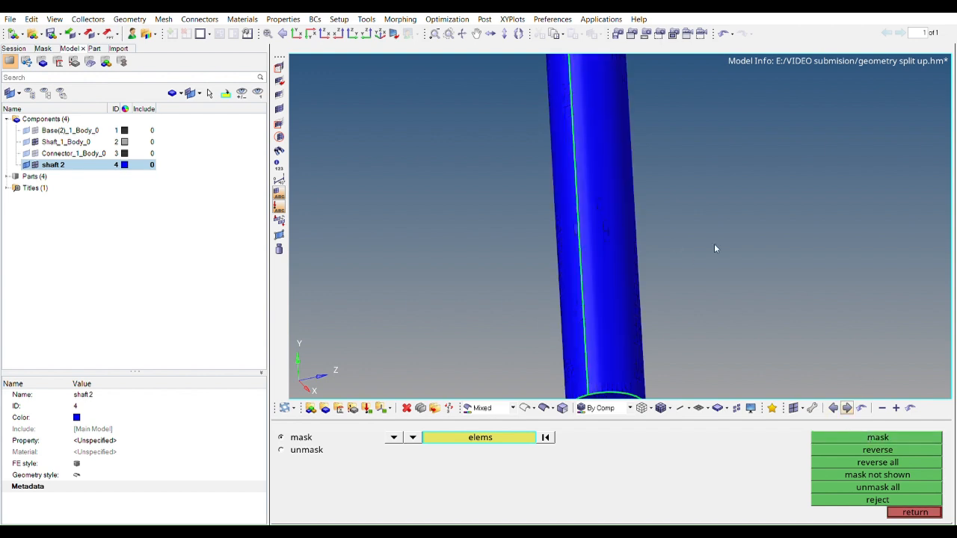
scroll(620, 241, "down", 1, "ctrl")
scroll(562, 249, "up", 2, "ctrl")
left_click_drag(562, 249, 620, 231, "ctrl")
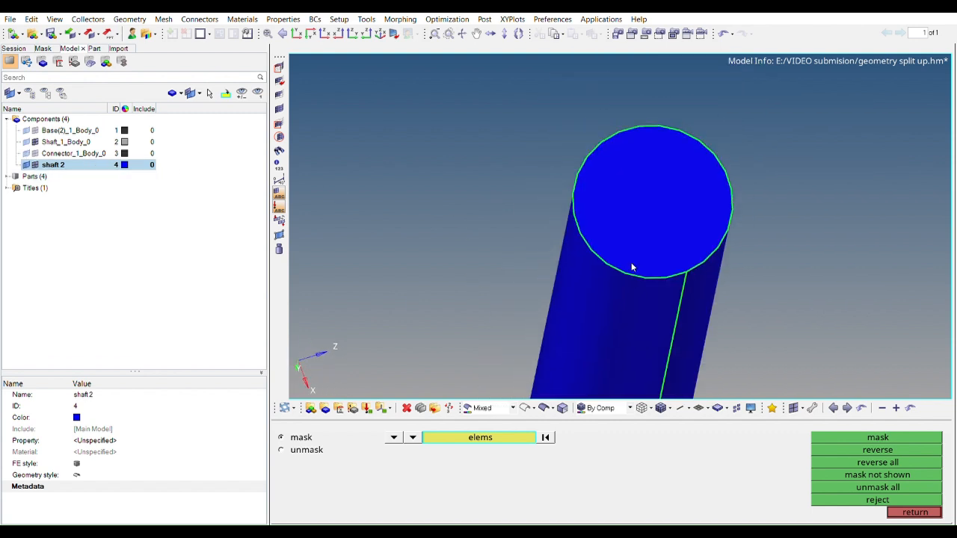
Show the geometry of the connector, shaft and base components together with shaft 2
scroll(632, 267, "down", 2, "ctrl")
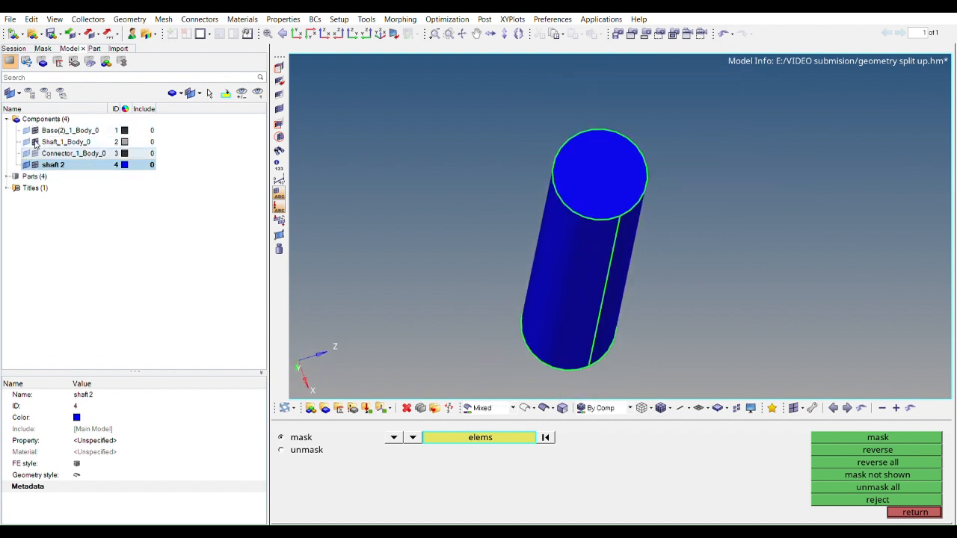
left_click(26, 153)
left_click(26, 142)
left_click(27, 130)
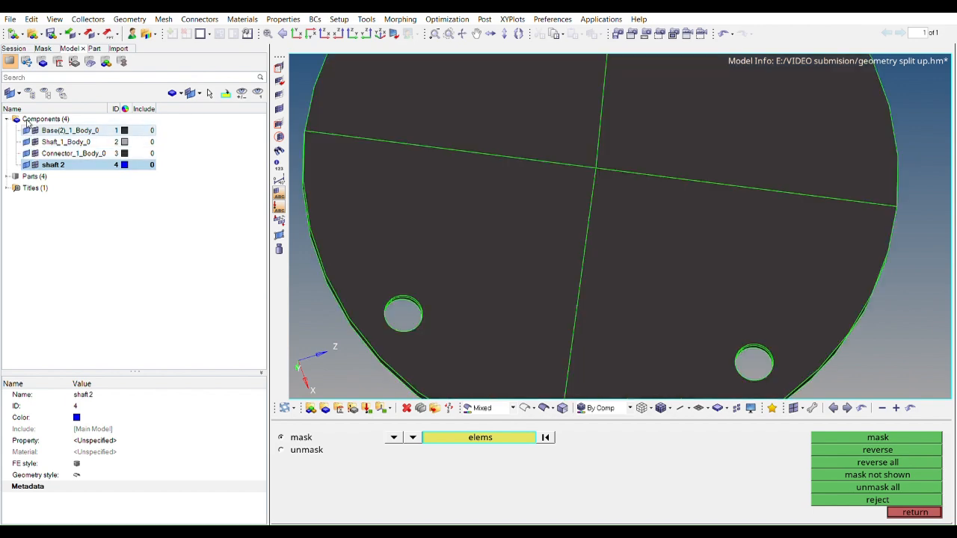
scroll(590, 161, "down", 2, "ctrl")
left_click_drag(590, 161, 609, 261, "ctrl")
left_click_drag(706, 263, 618, 281, "ctrl")
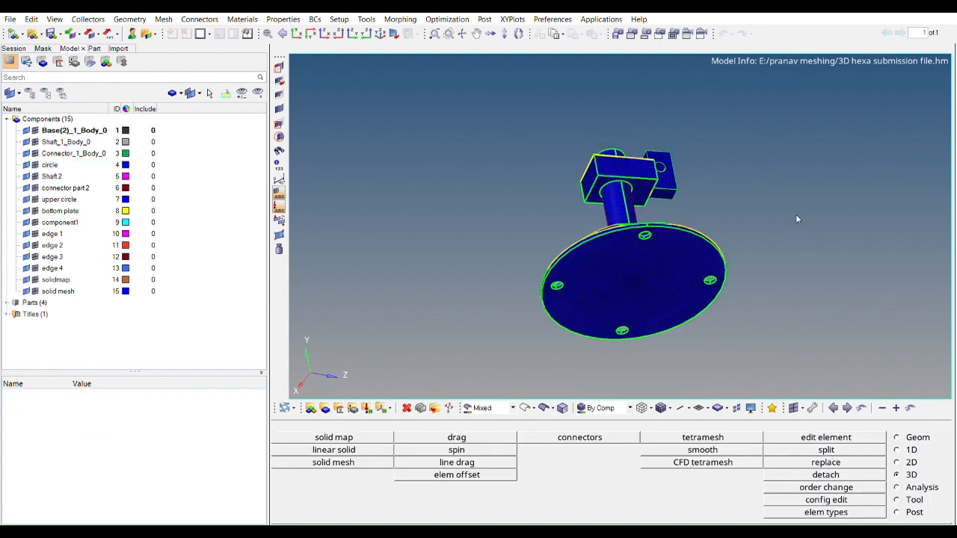
Examine the finished hexa-meshed model in 3D hexa submission file.hm from several sides and up close
left_click_drag(794, 210, 794, 229, "ctrl")
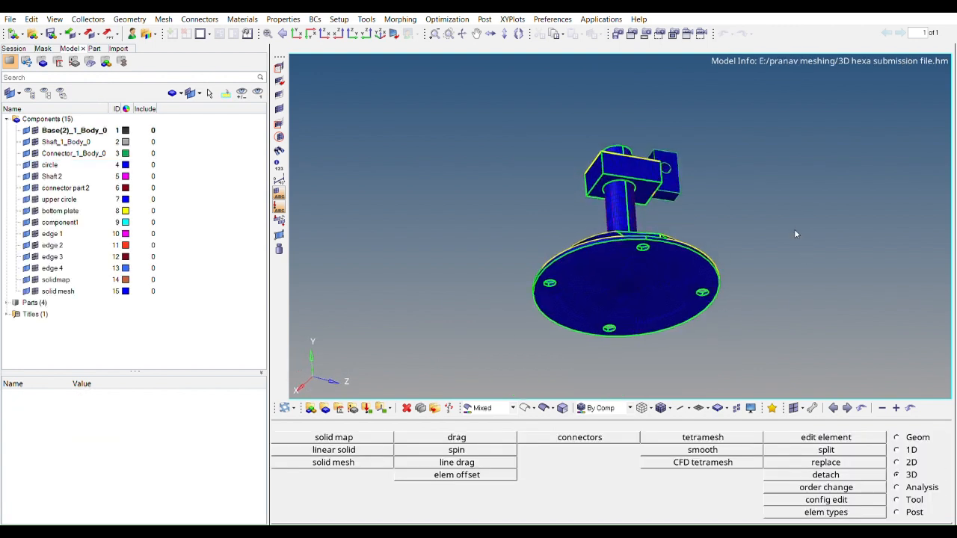
left_click_drag(738, 249, 653, 204, "ctrl")
scroll(653, 205, "up", 4, "ctrl")
right_click_drag(680, 219, 575, 137, "ctrl")
left_click_drag(575, 137, 574, 157, "ctrl")
scroll(623, 222, "down", 3, "ctrl")
right_click_drag(620, 218, 613, 183, "ctrl")
scroll(614, 183, "down", 2, "ctrl")
left_click_drag(596, 158, 590, 211, "ctrl")
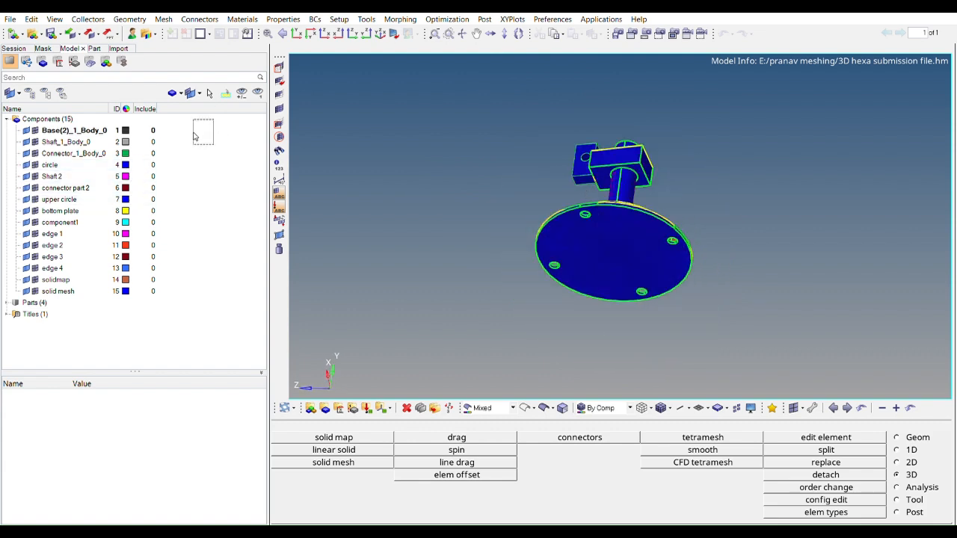
Hide the geometry of all components to inspect the bare hexa mesh, and show the geometry again
left_click_drag(204, 127, 94, 285)
left_click(27, 133)
left_click_drag(643, 219, 649, 248, "ctrl")
scroll(675, 257, "up", 3, "ctrl")
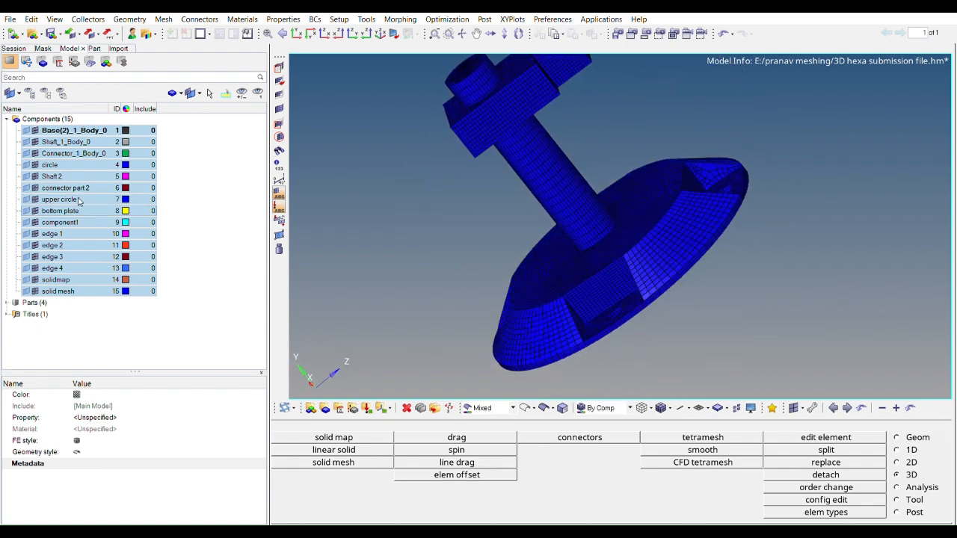
left_click(26, 280)
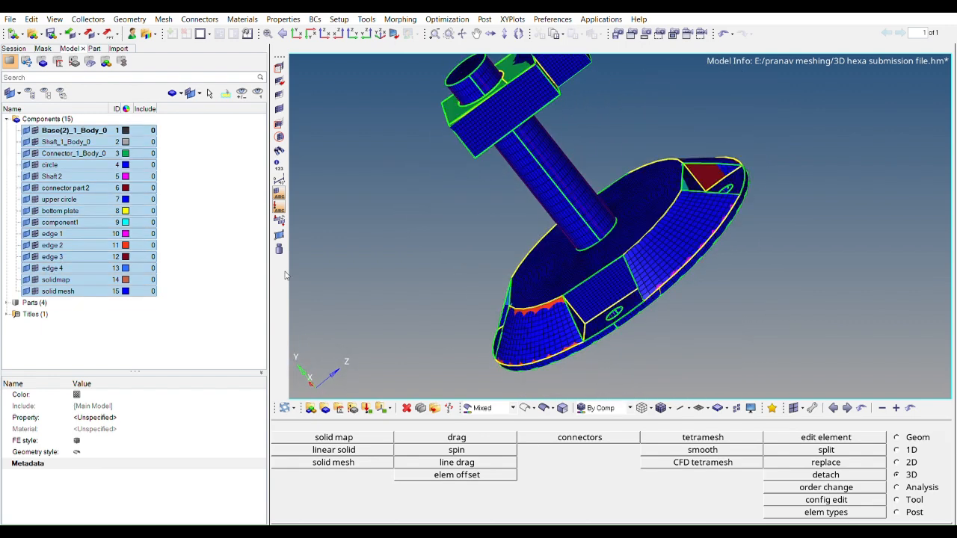
right_click_drag(694, 234, 707, 218, "ctrl")
scroll(704, 278, "down", 3, "ctrl")
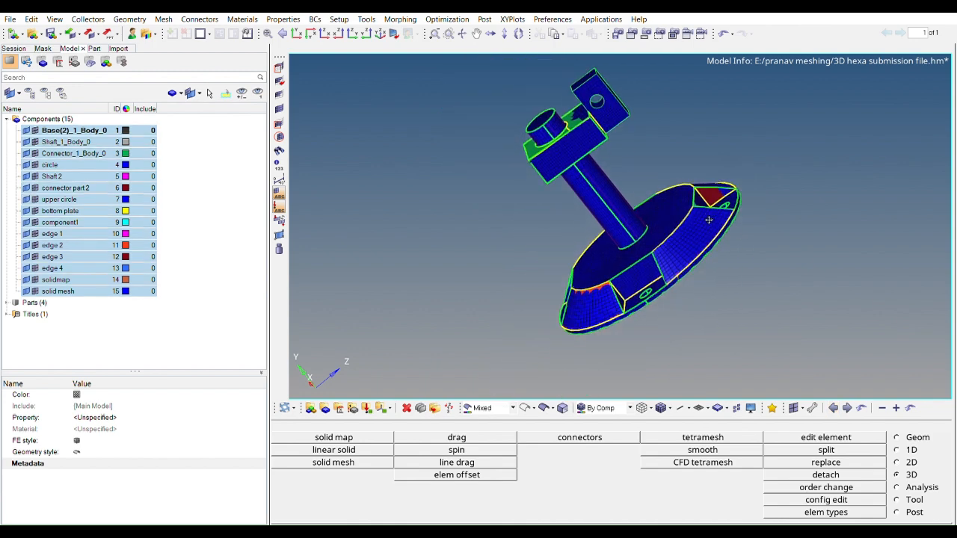
Open the element quality check for 3-d elements and view the whole assembly
left_click(912, 499)
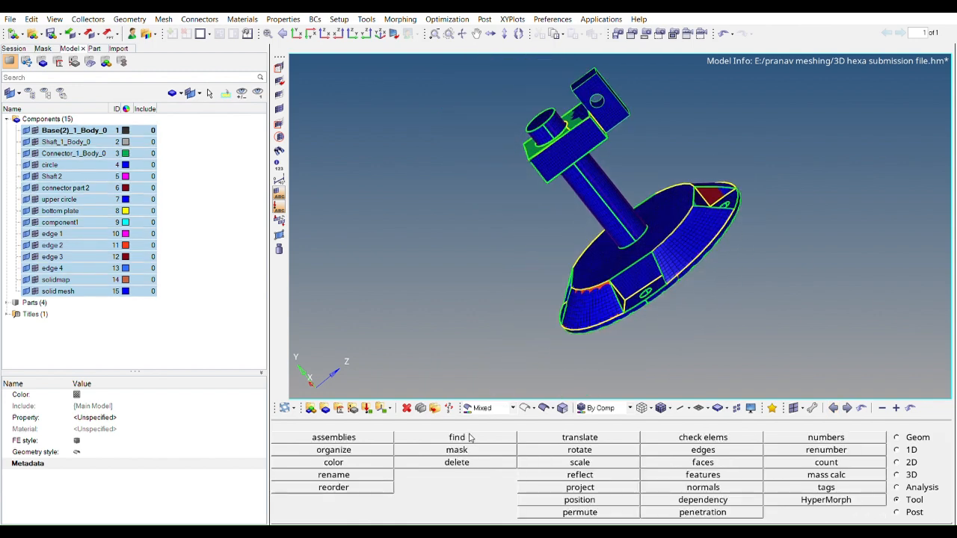
left_click(669, 437)
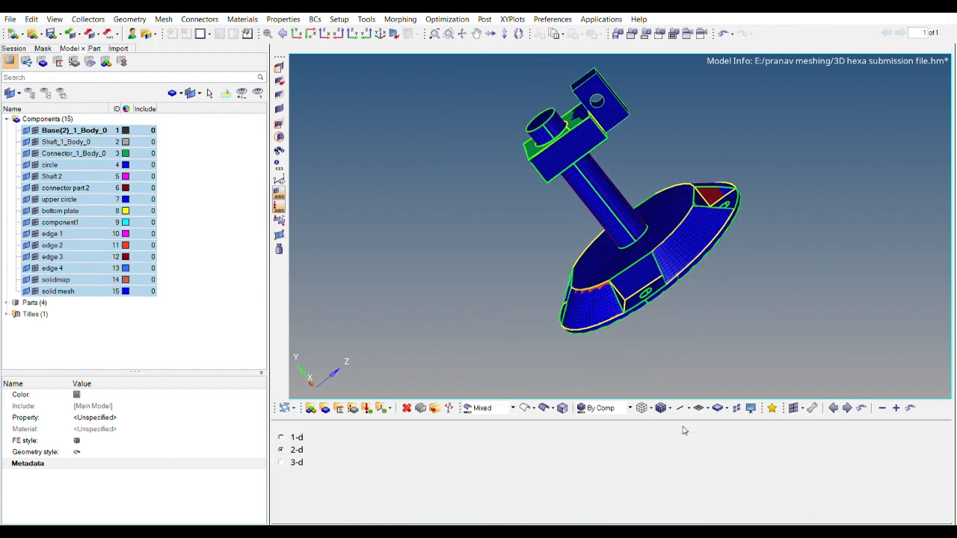
left_click(298, 460)
mouse_move(679, 237)
left_mouse_down("ctrl")
mouse_move(663, 231)
mouse_move(649, 192)
mouse_move(626, 256)
left_mouse_up("ctrl")
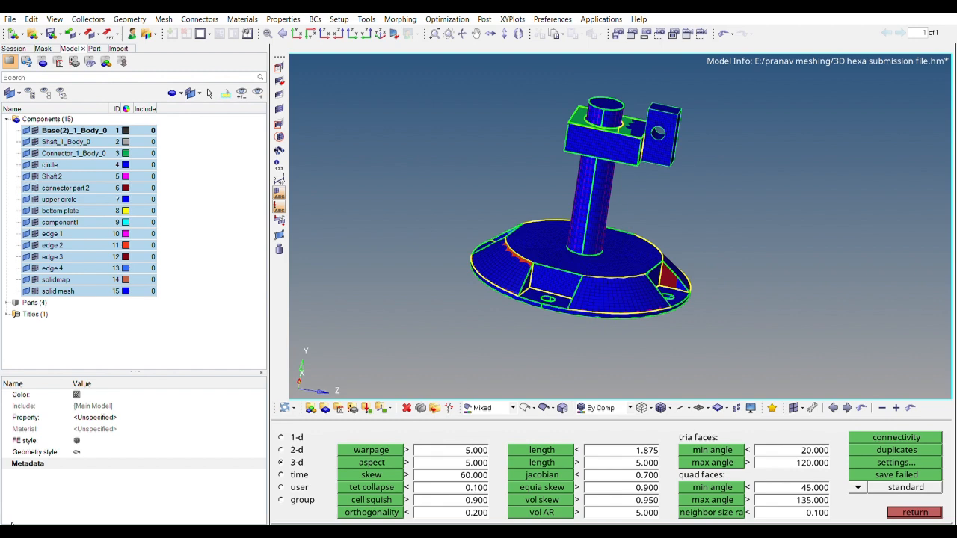
mouse_move(603, 190)
left_mouse_down("ctrl")
mouse_move(649, 161)
mouse_move(631, 194)
mouse_move(631, 224)
mouse_move(648, 228)
mouse_move(633, 202)
left_mouse_up("ctrl")
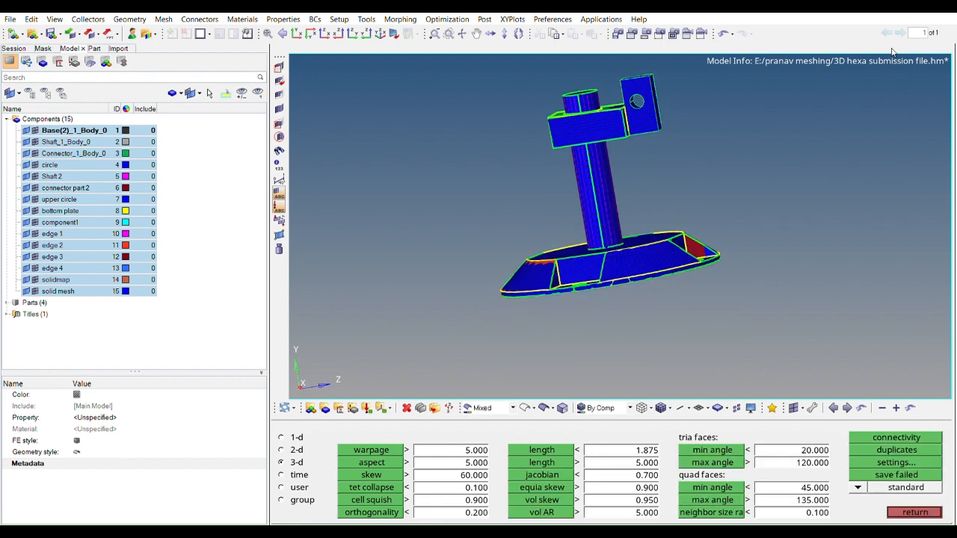